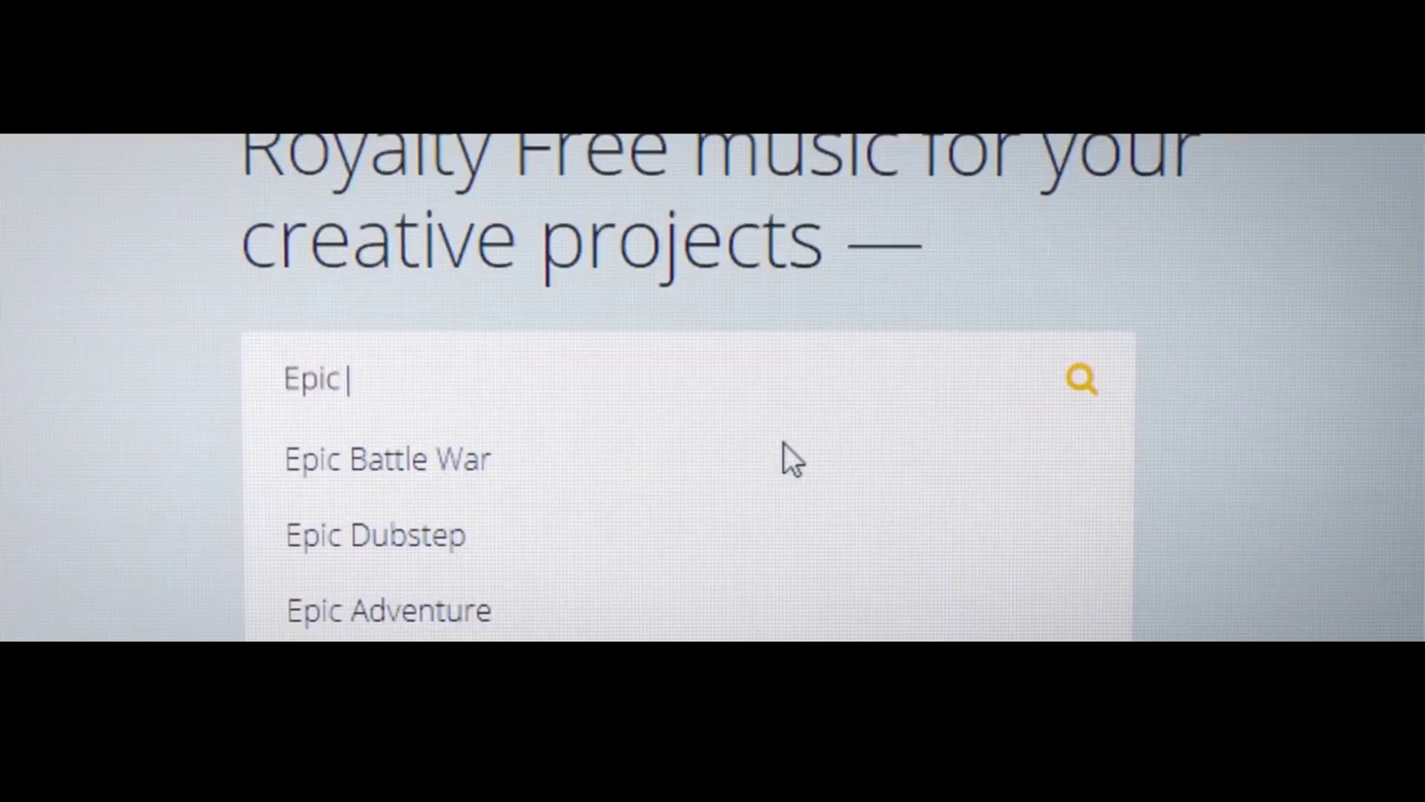
# Run the TuneTank library search for 'Epic' music tracks
pyautogui.click(1418, 401)
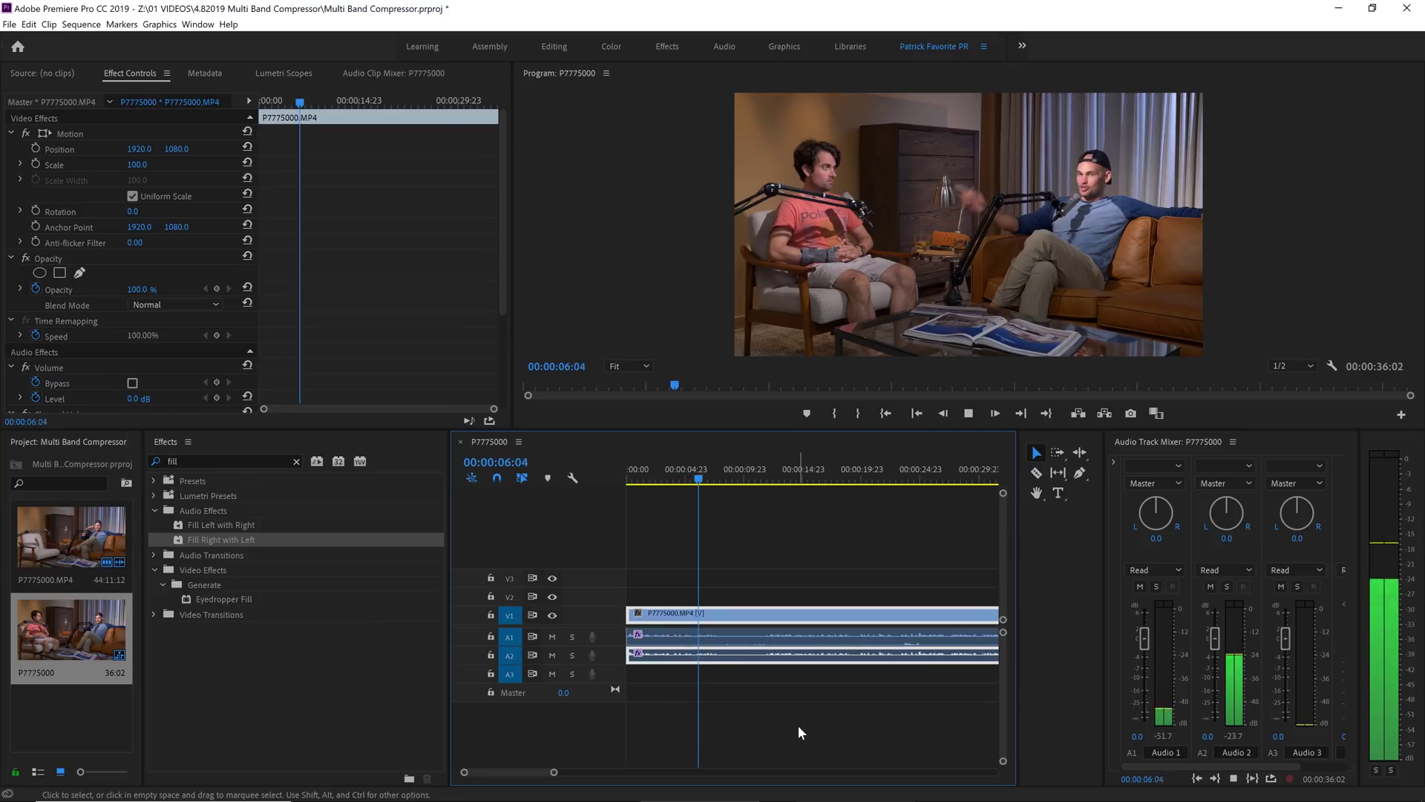
# Play the interview to check its audio and stop at 00:00:10:18
pyautogui.press('space')
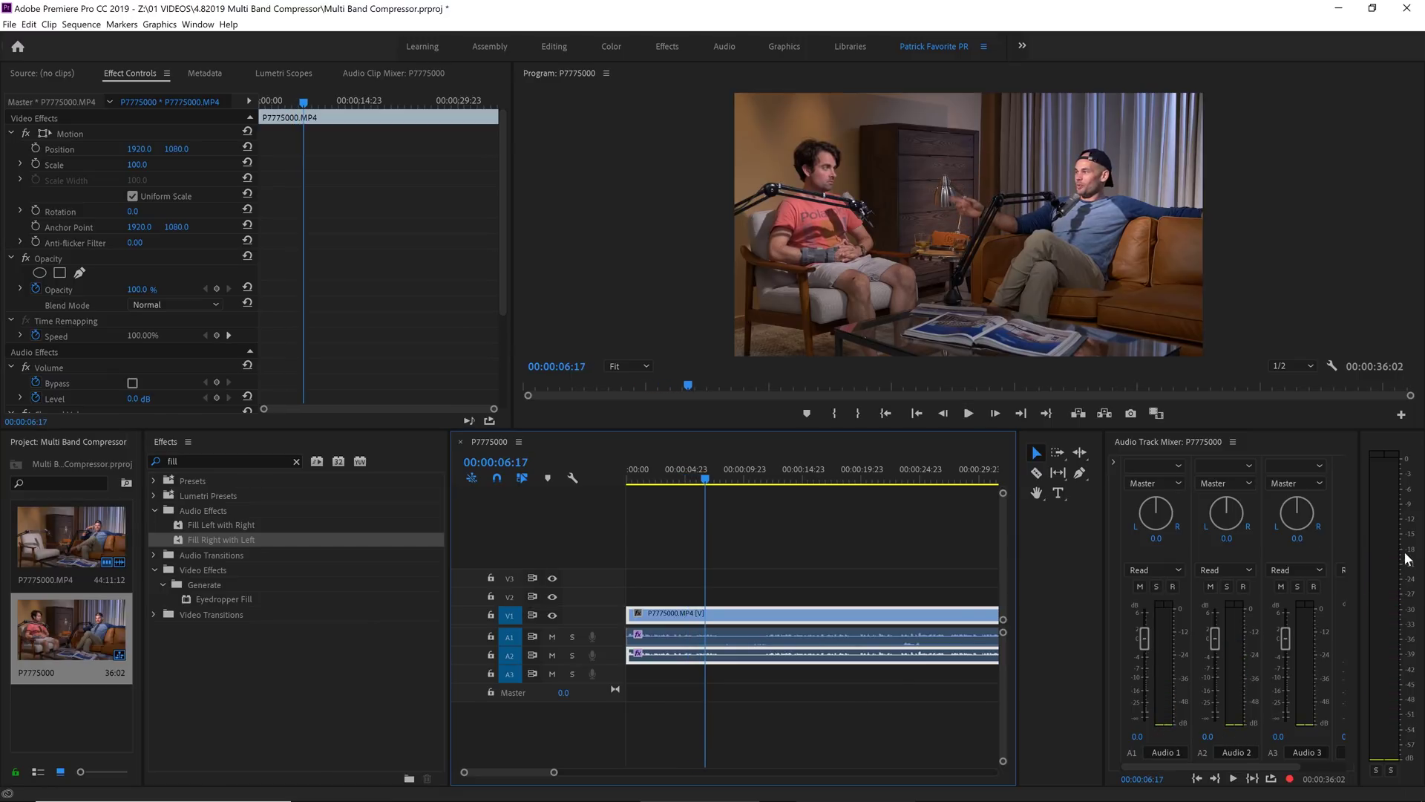
pyautogui.press('space')
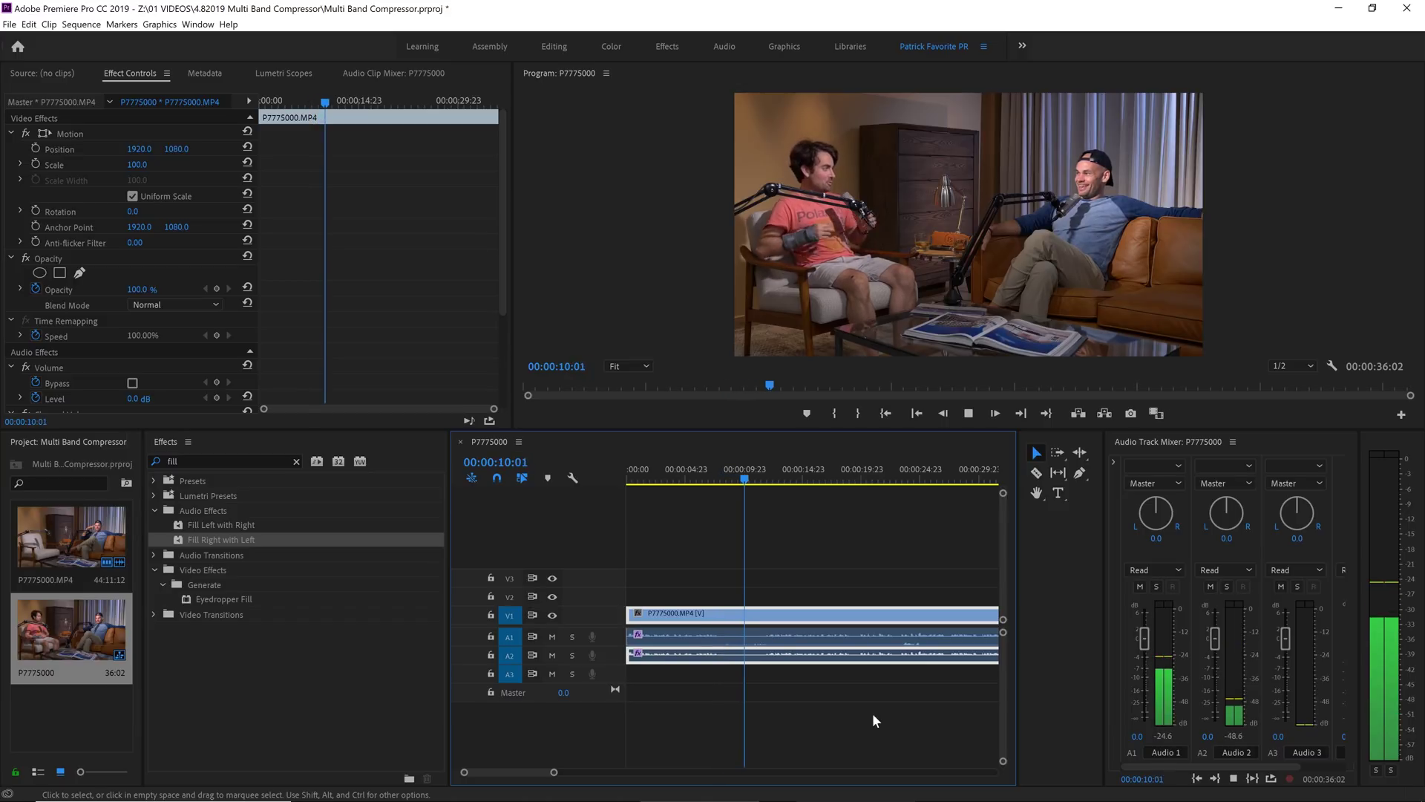
pyautogui.press('space')
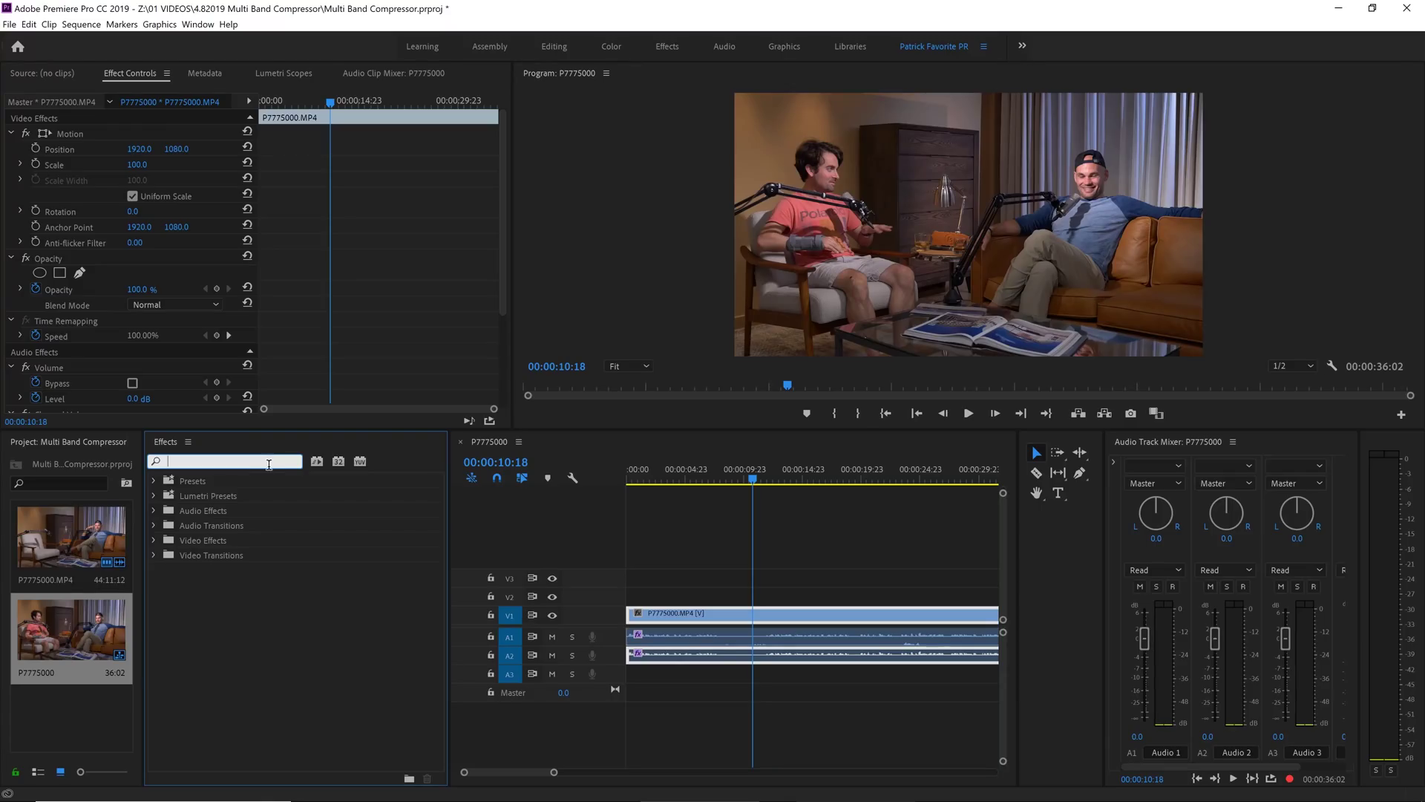
# Filter Effects for 'mul', drop Multiband Compressor on the interview clip, then delete it
pyautogui.write('multiband com')
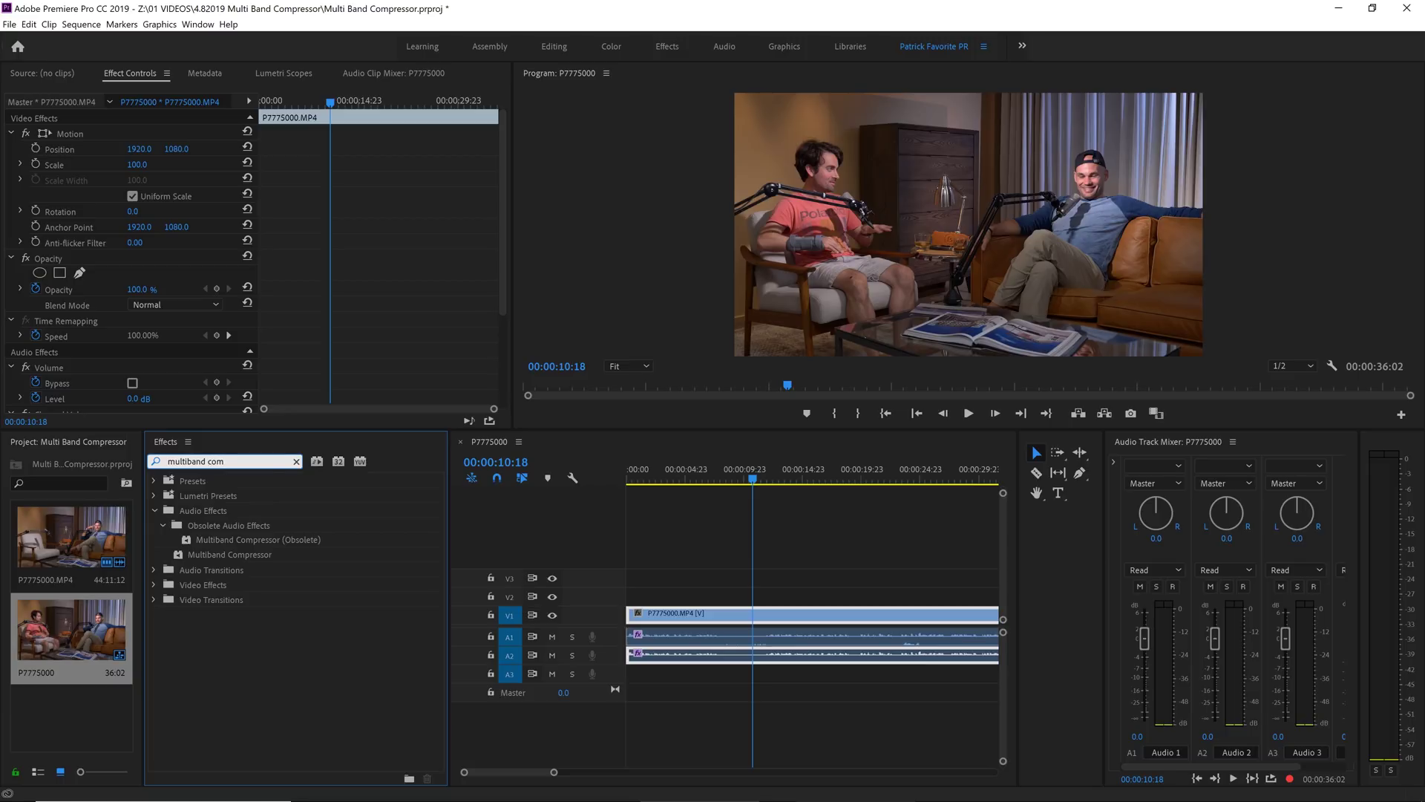
pyautogui.click(220, 557)
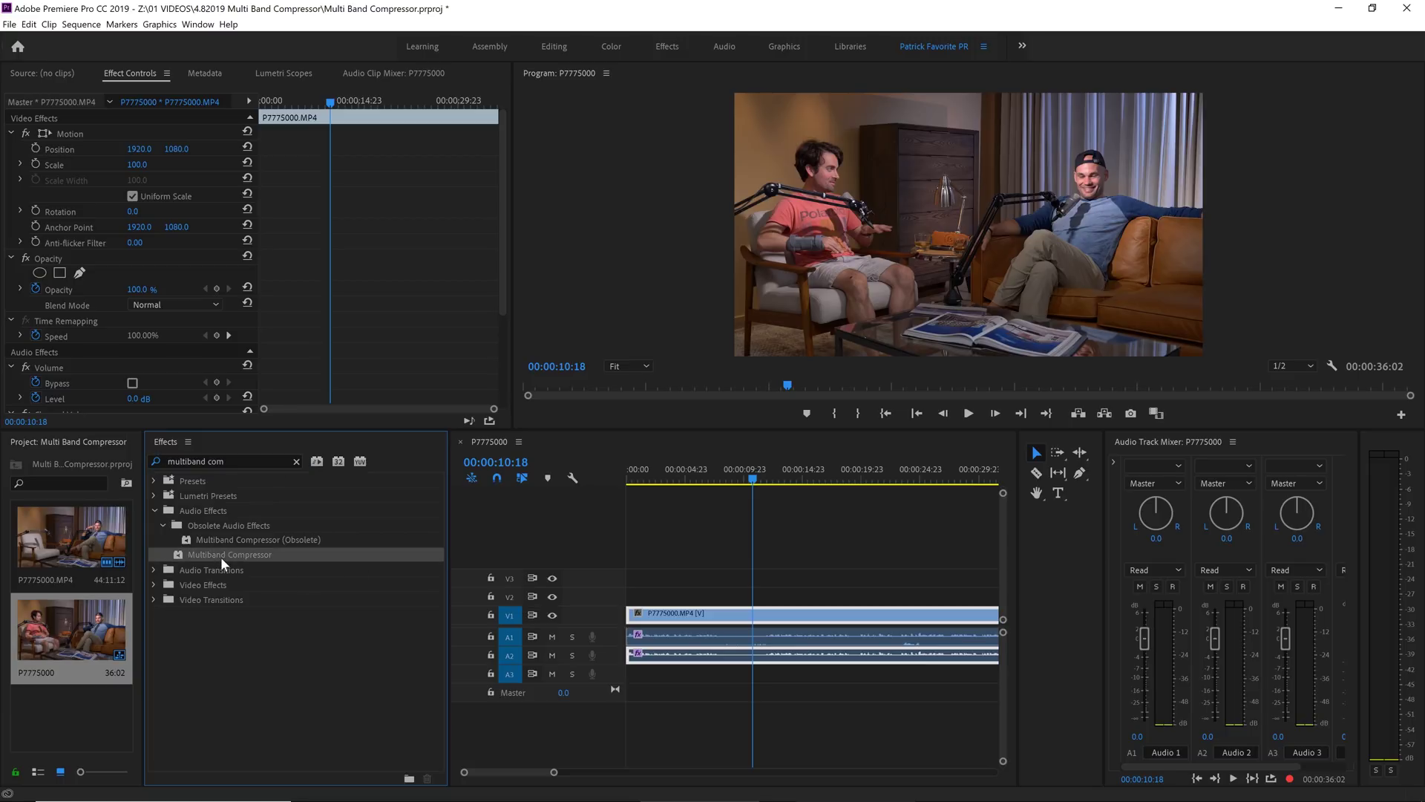
pyautogui.moveTo(221, 556); pyautogui.dragTo(668, 578)
pyautogui.scroll(-5, 195, 269)
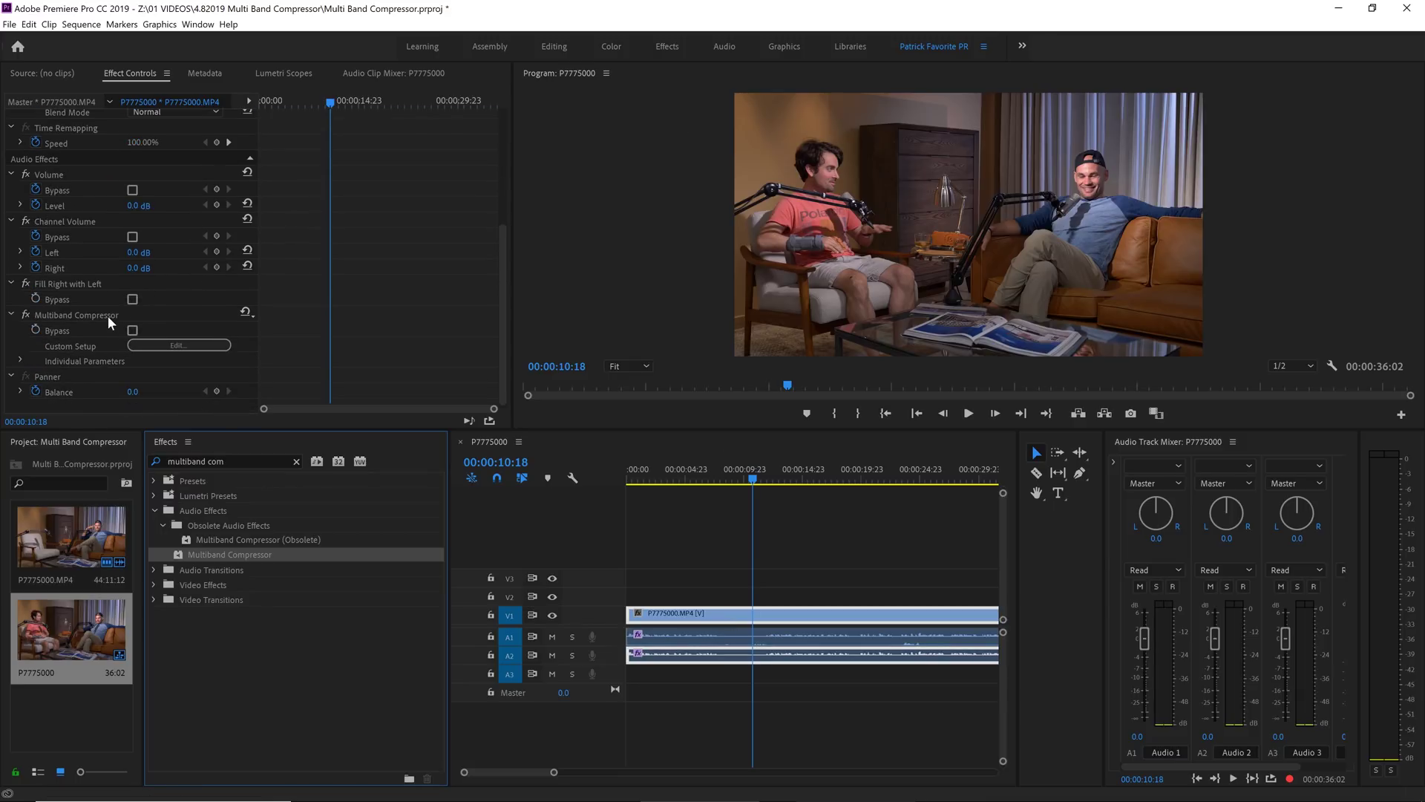
pyautogui.click(173, 350)
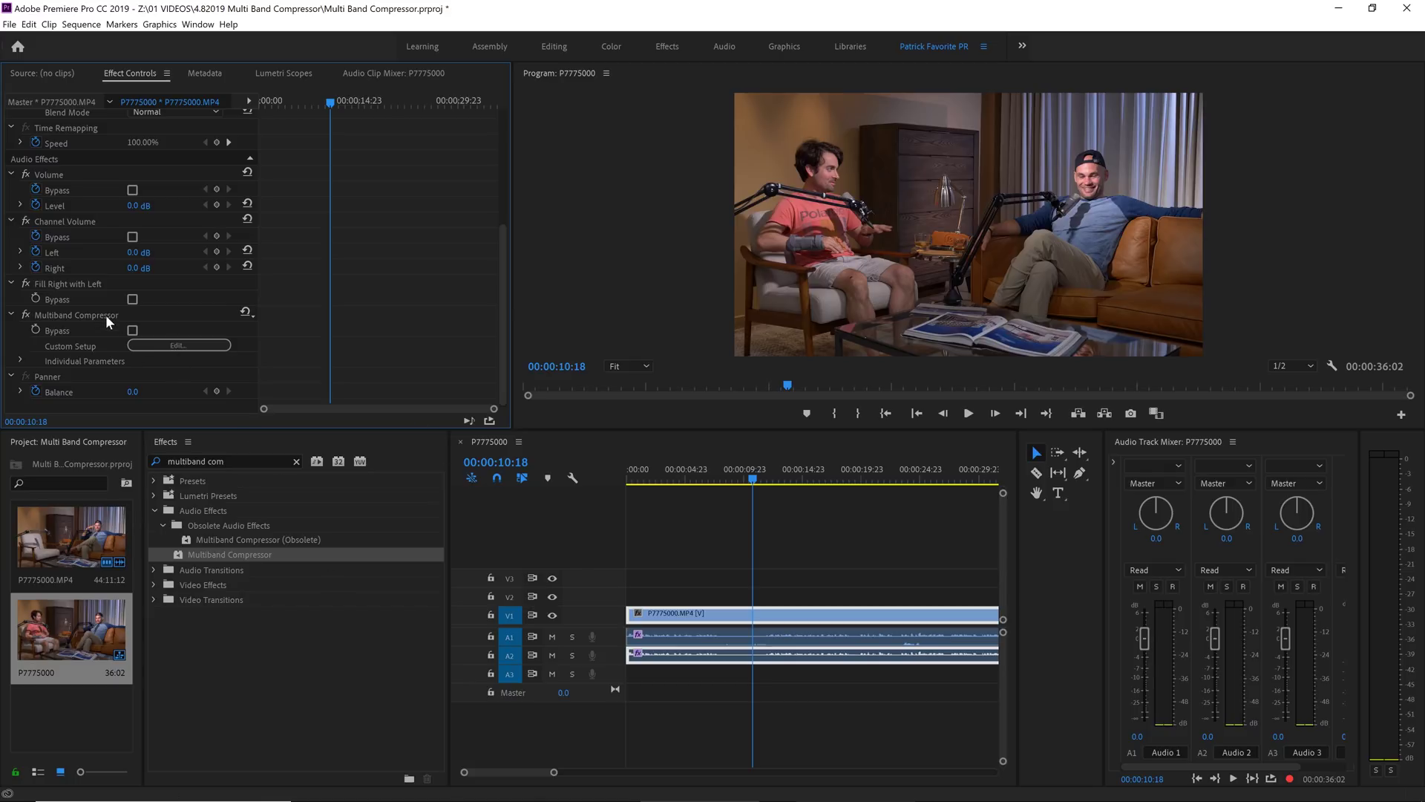
pyautogui.press('Delete')
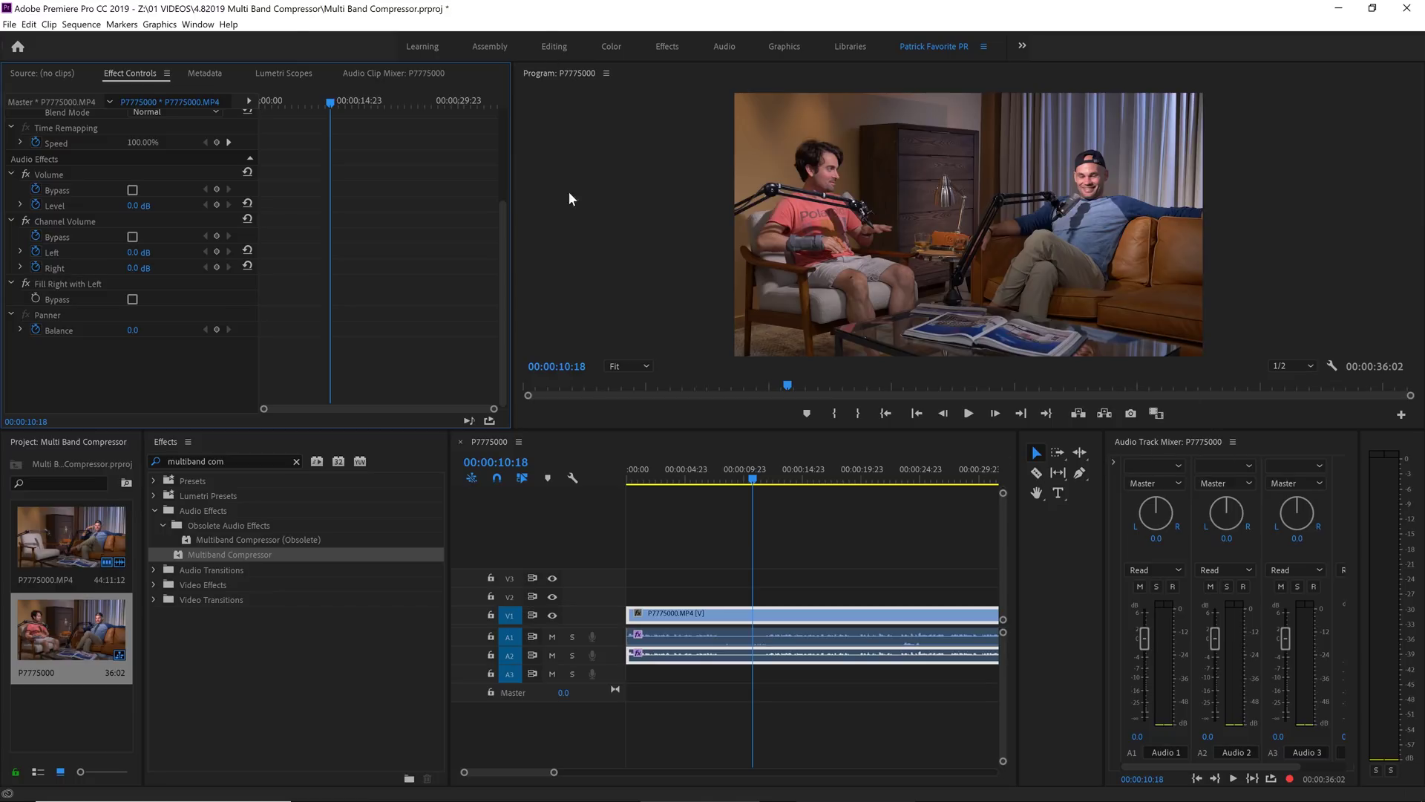
# Insert a Multiband Compressor into Audio 1's effect slot in the Audio Track Mixer
pyautogui.click(196, 25)
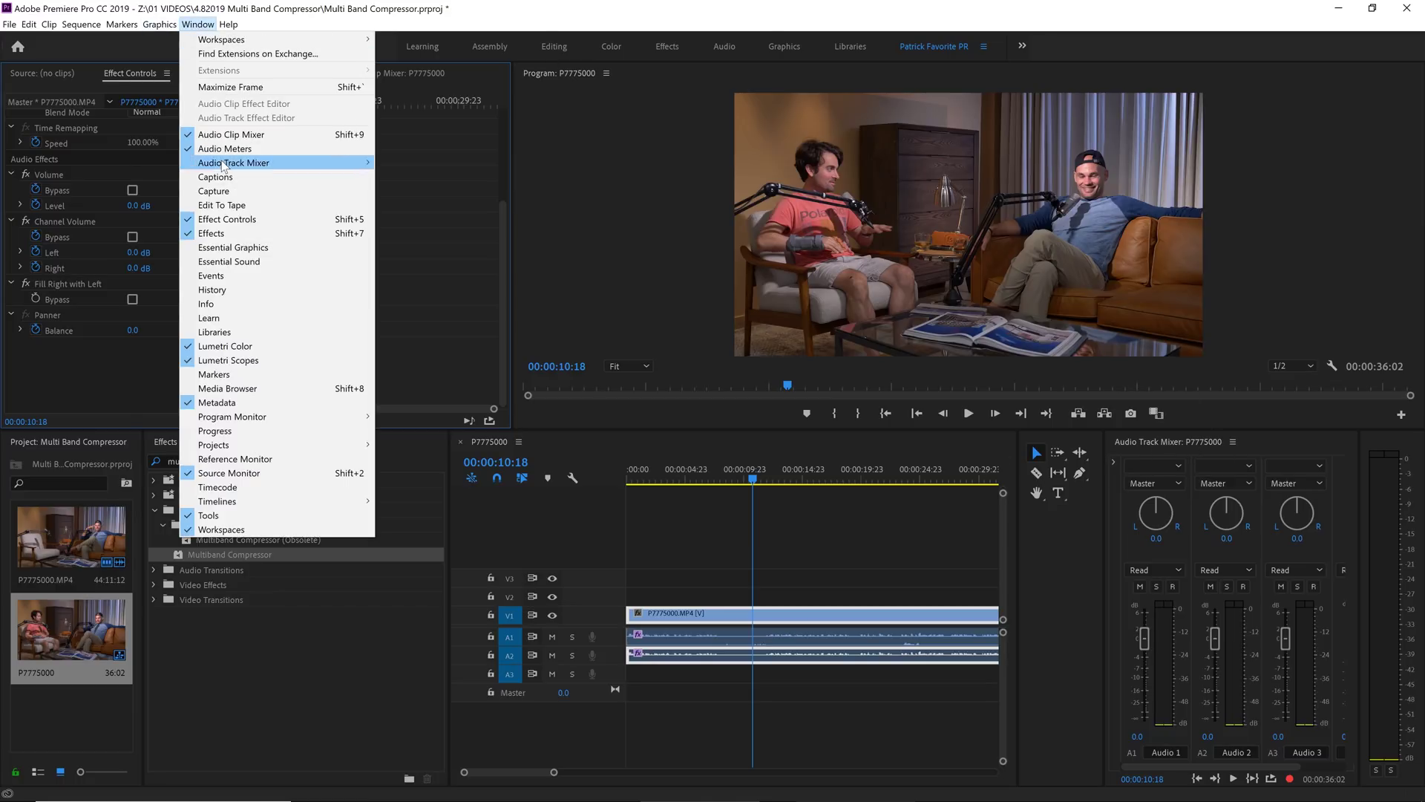
pyautogui.click(1297, 449)
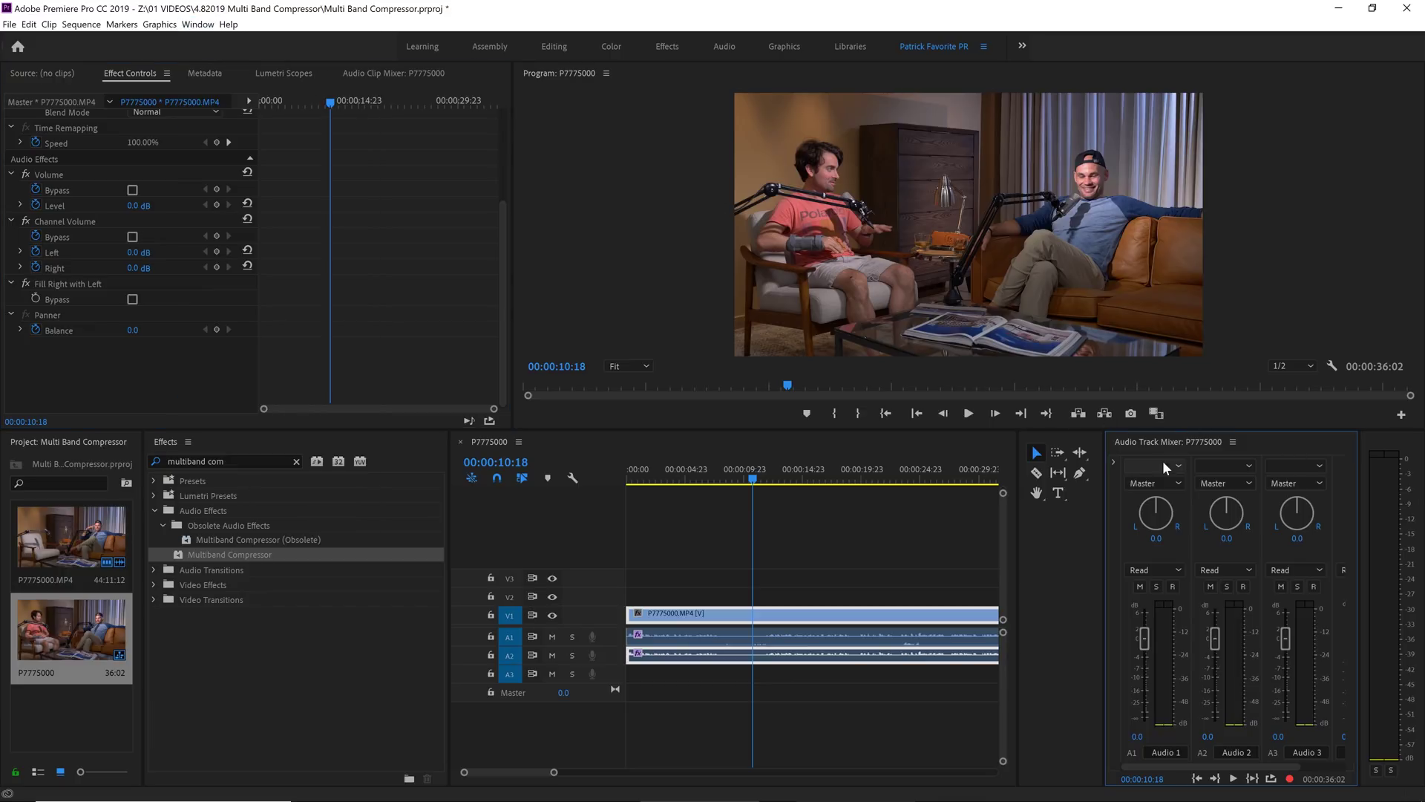
pyautogui.click(1112, 462)
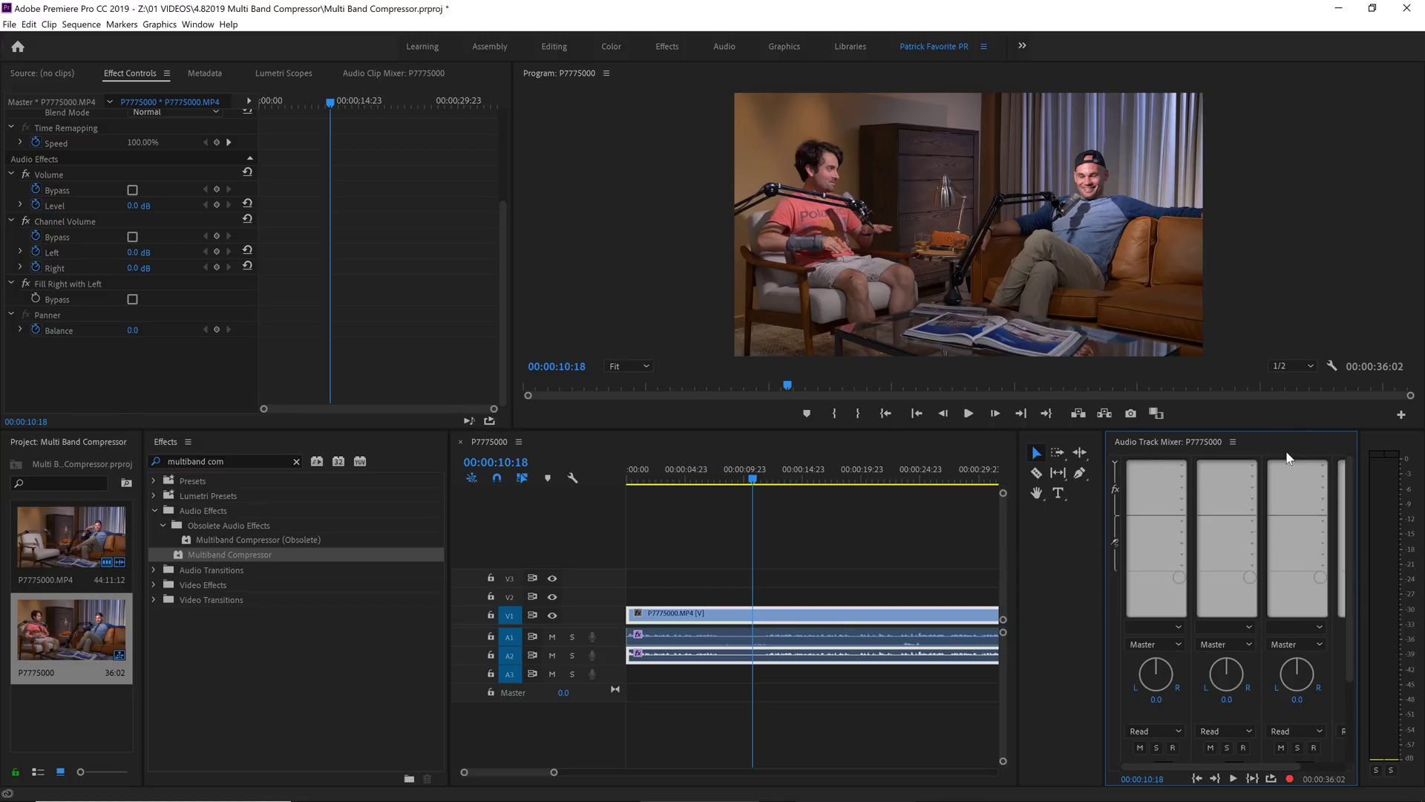
pyautogui.click(1183, 465)
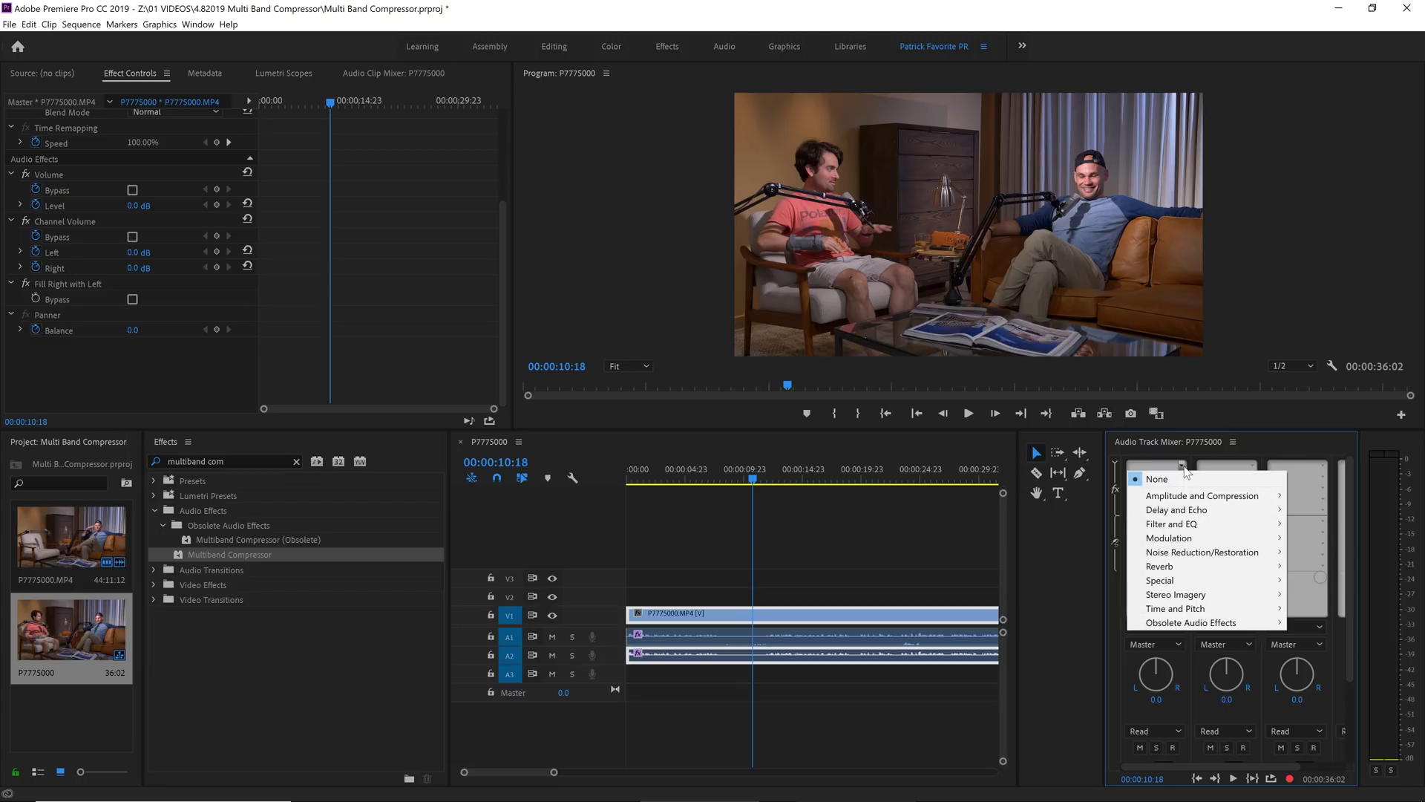
pyautogui.moveTo(1189, 502)
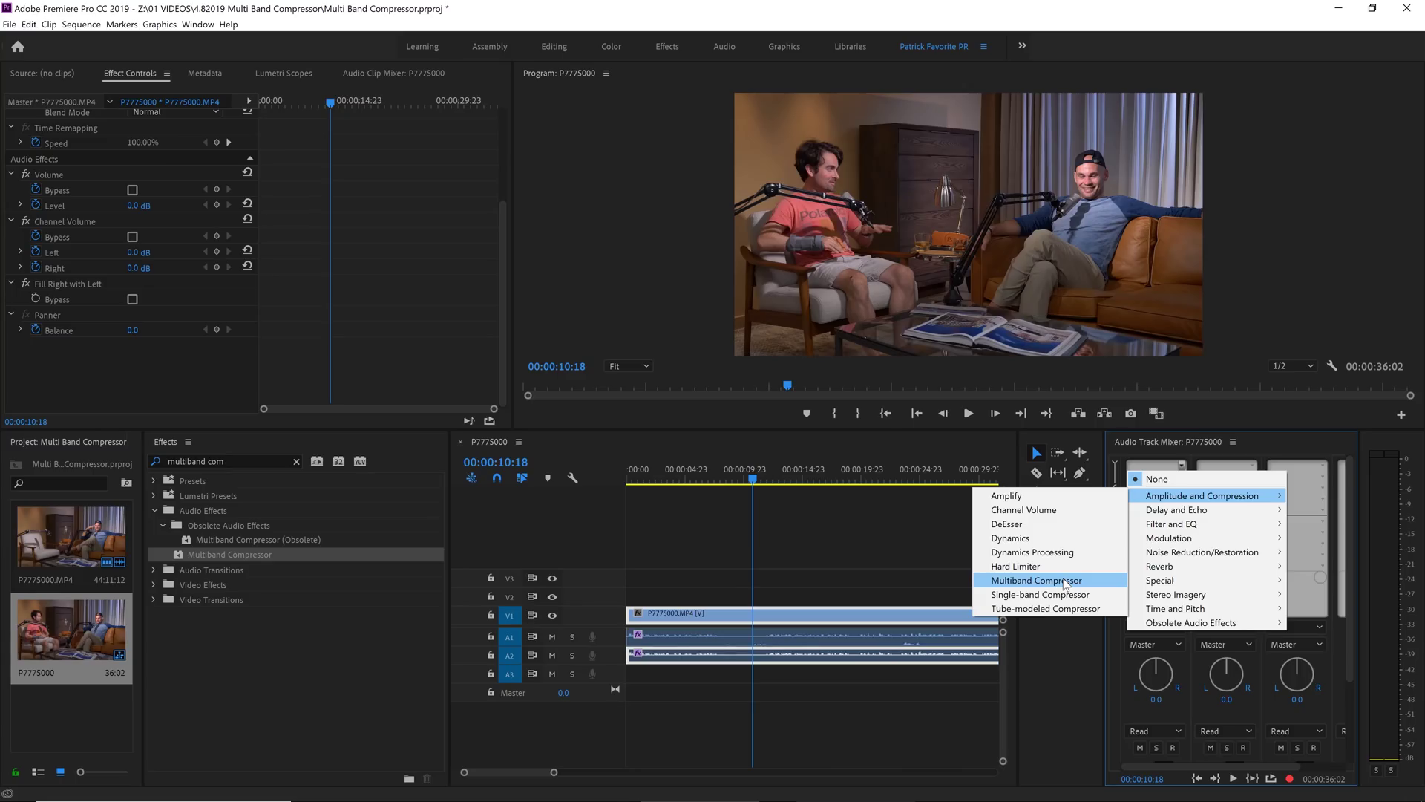
pyautogui.click(1188, 493)
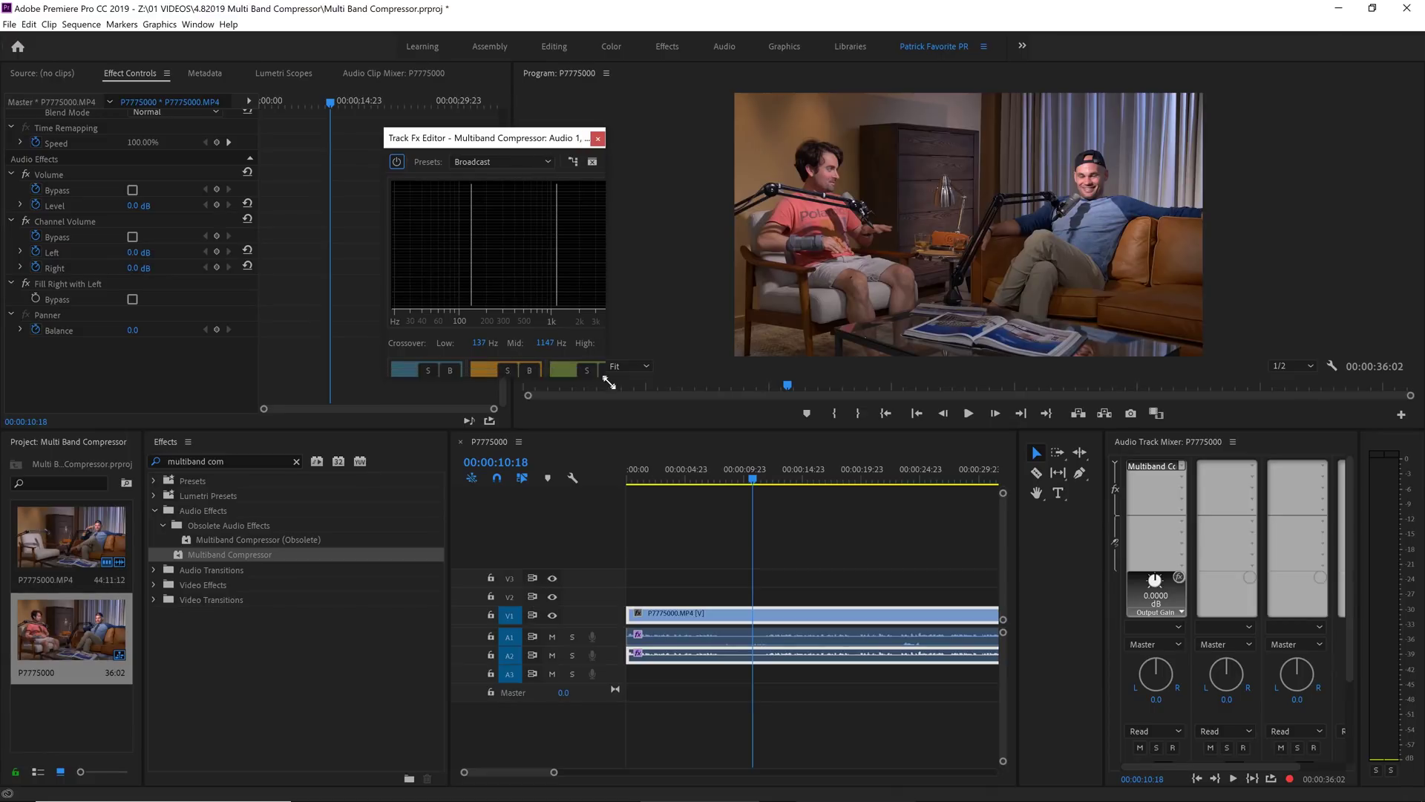
# Enlarge the Audio 1 compressor editor, keep its Broadcast preset, and close it
pyautogui.moveTo(609, 382); pyautogui.dragTo(881, 678)
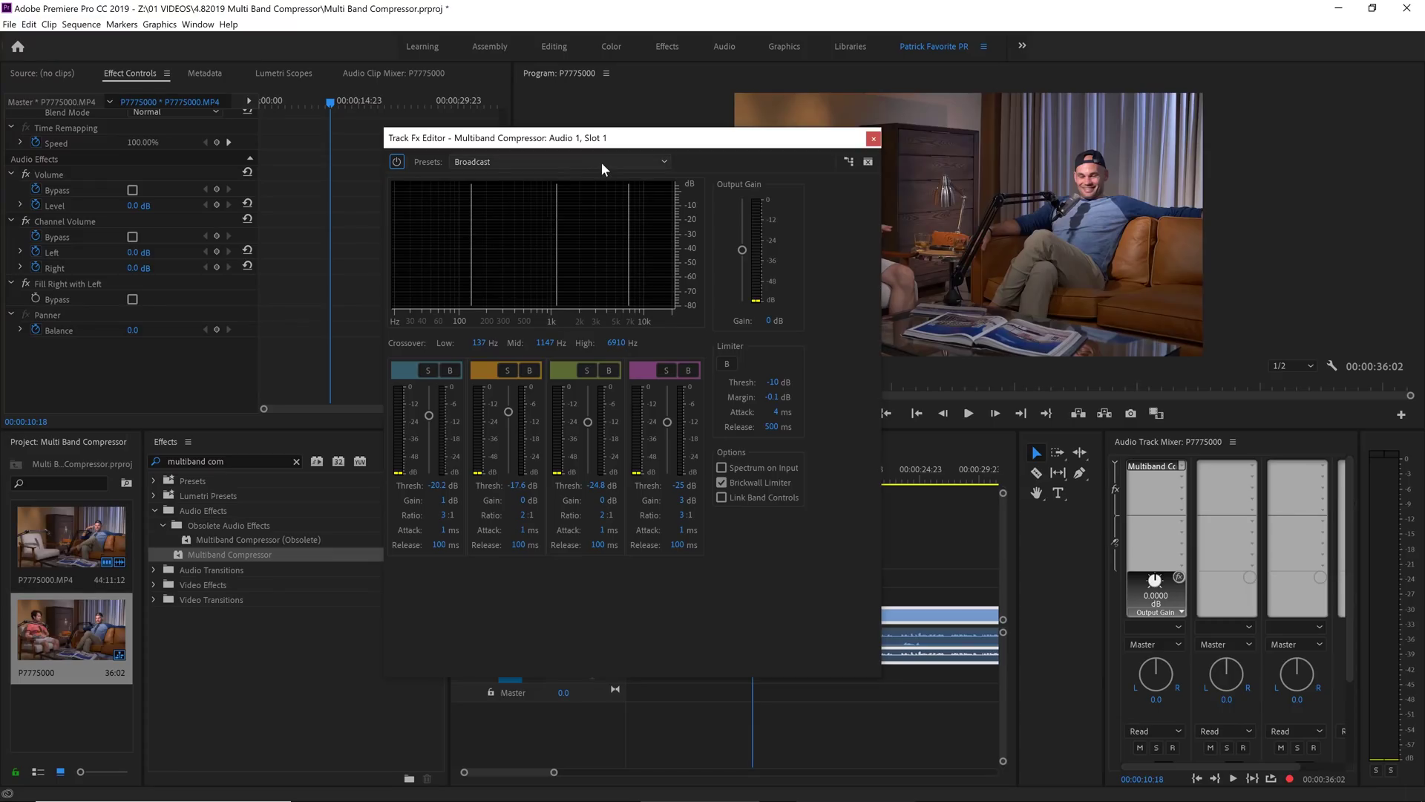
pyautogui.click(602, 162)
pyautogui.click(874, 140)
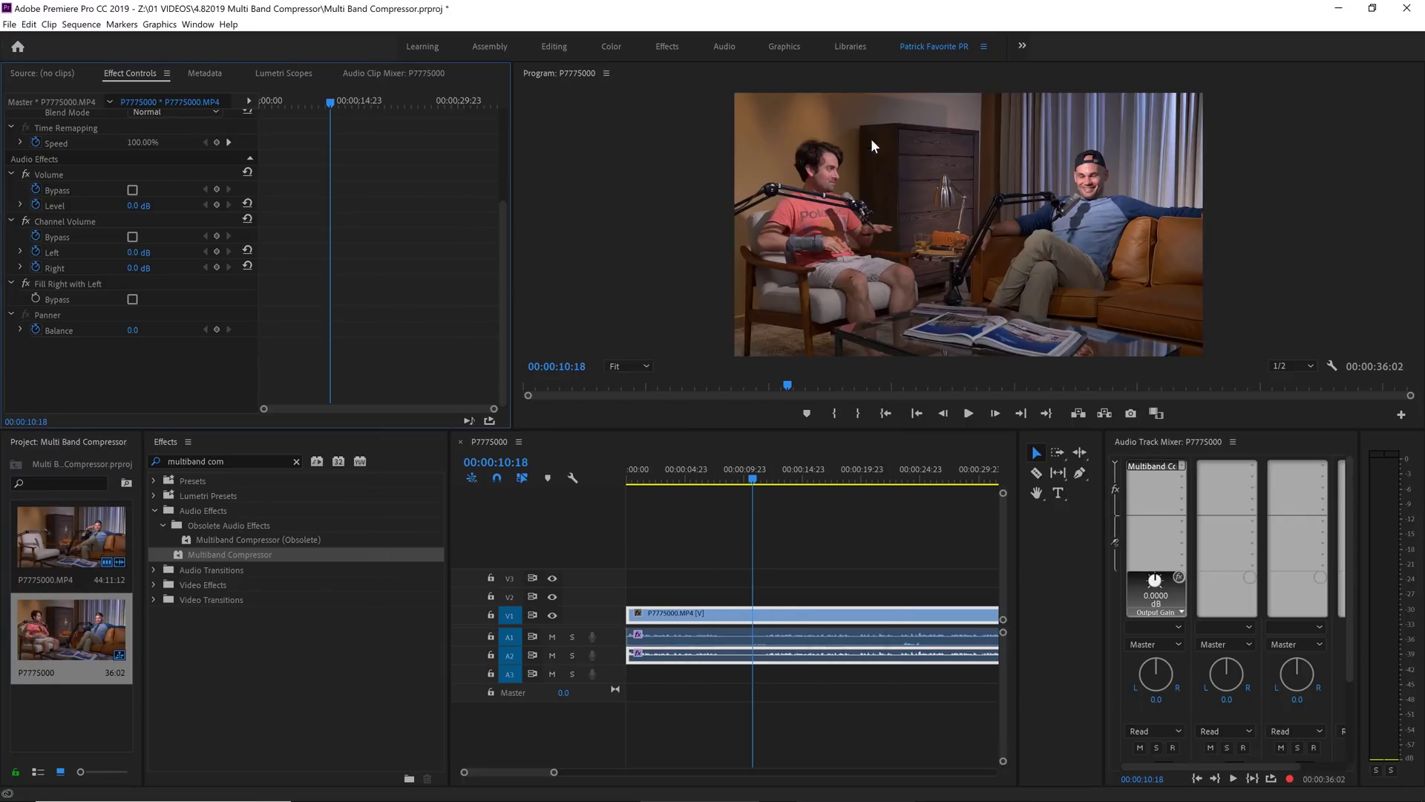
# Insert a Multiband Compressor on Audio 2 and open its enlarged editor on Broadcast
pyautogui.click(1253, 468)
pyautogui.moveTo(1249, 496)
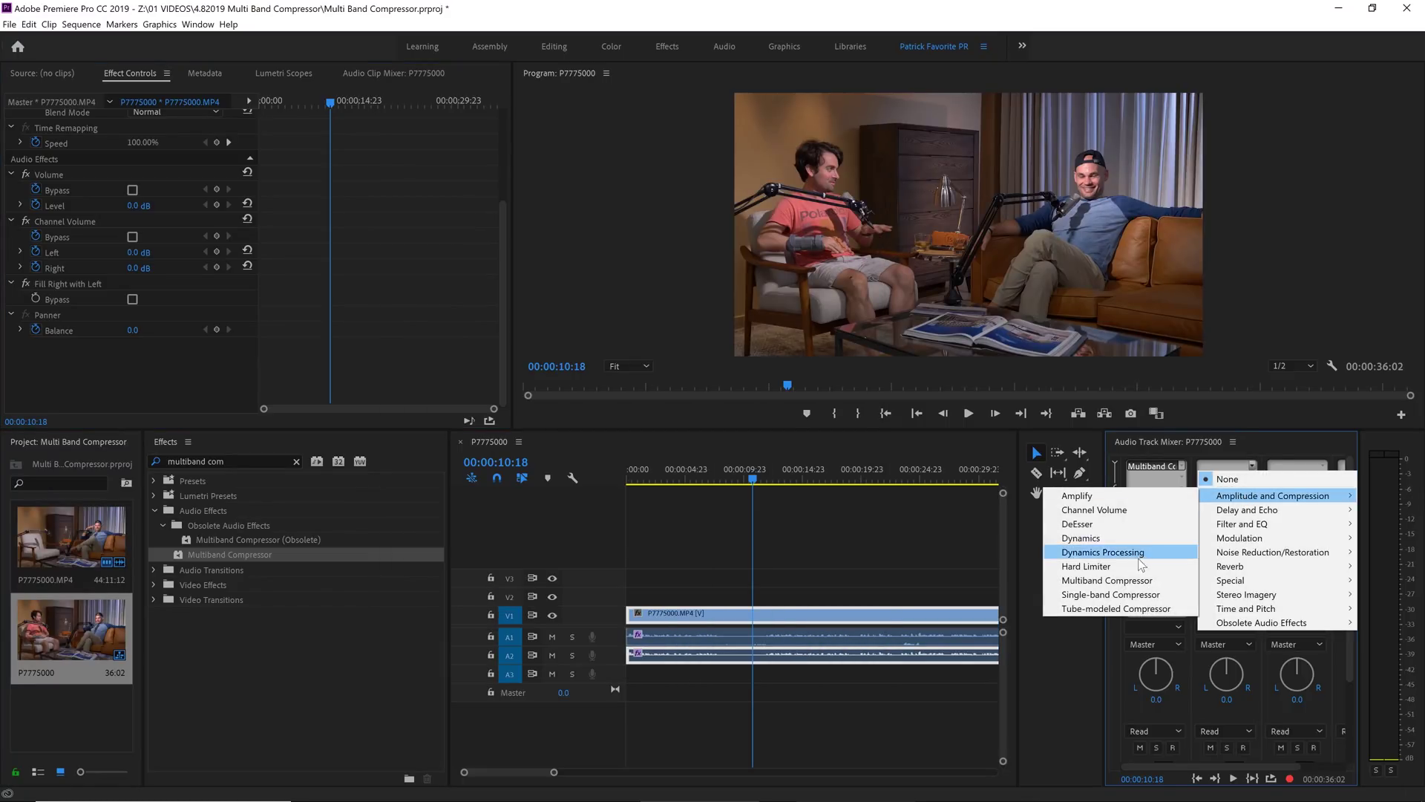
pyautogui.click(1134, 582)
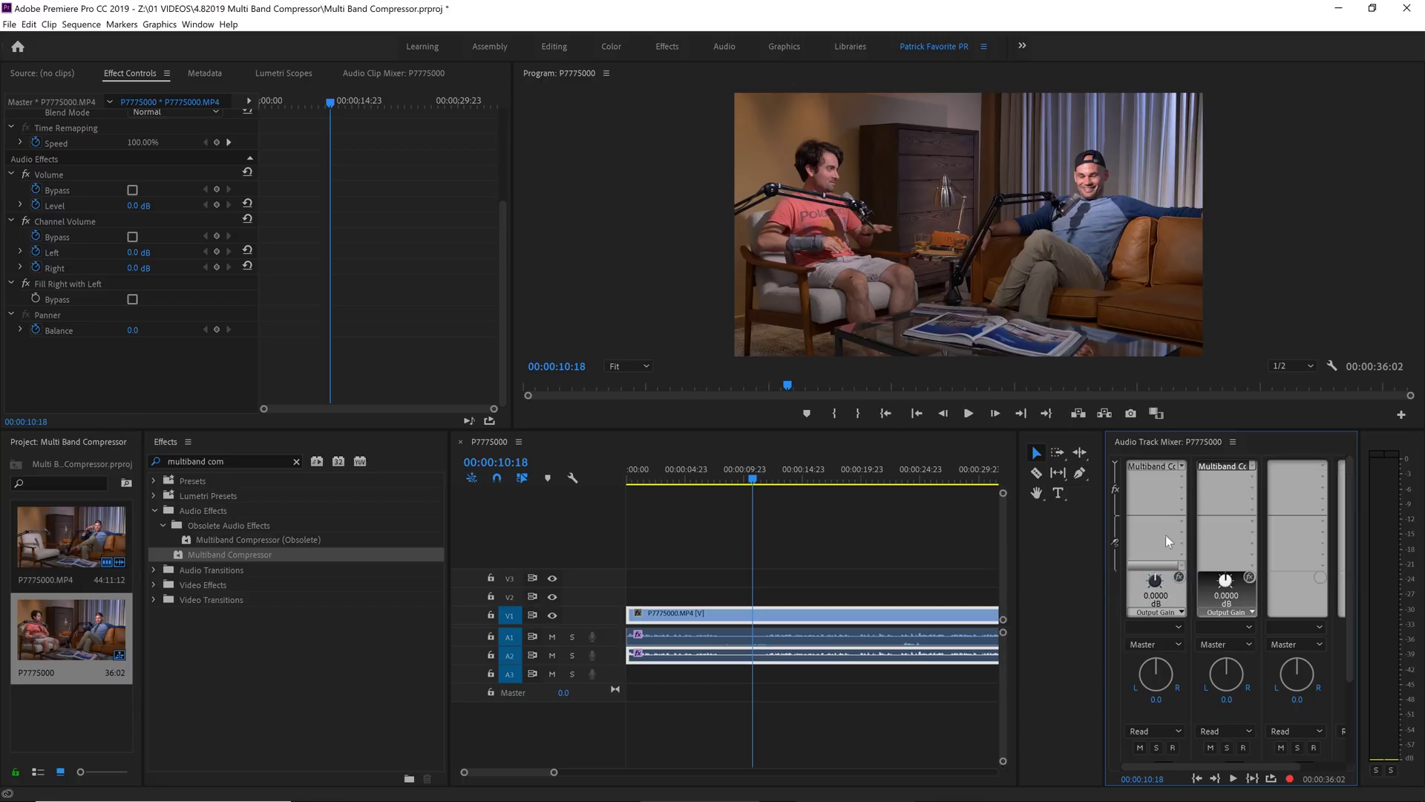
pyautogui.doubleClick(1231, 468)
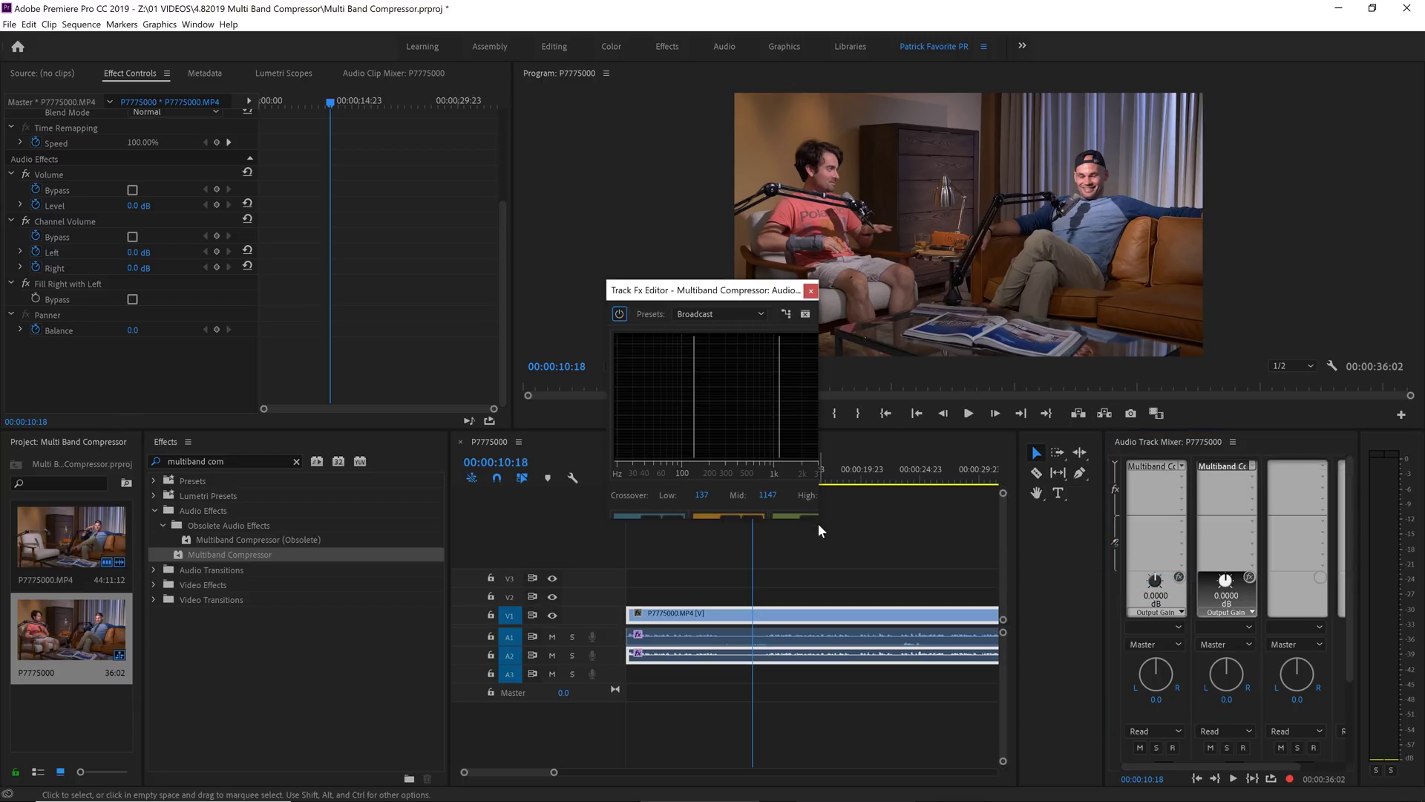
pyautogui.moveTo(819, 522); pyautogui.dragTo(1125, 793)
pyautogui.moveTo(766, 292); pyautogui.dragTo(685, 215)
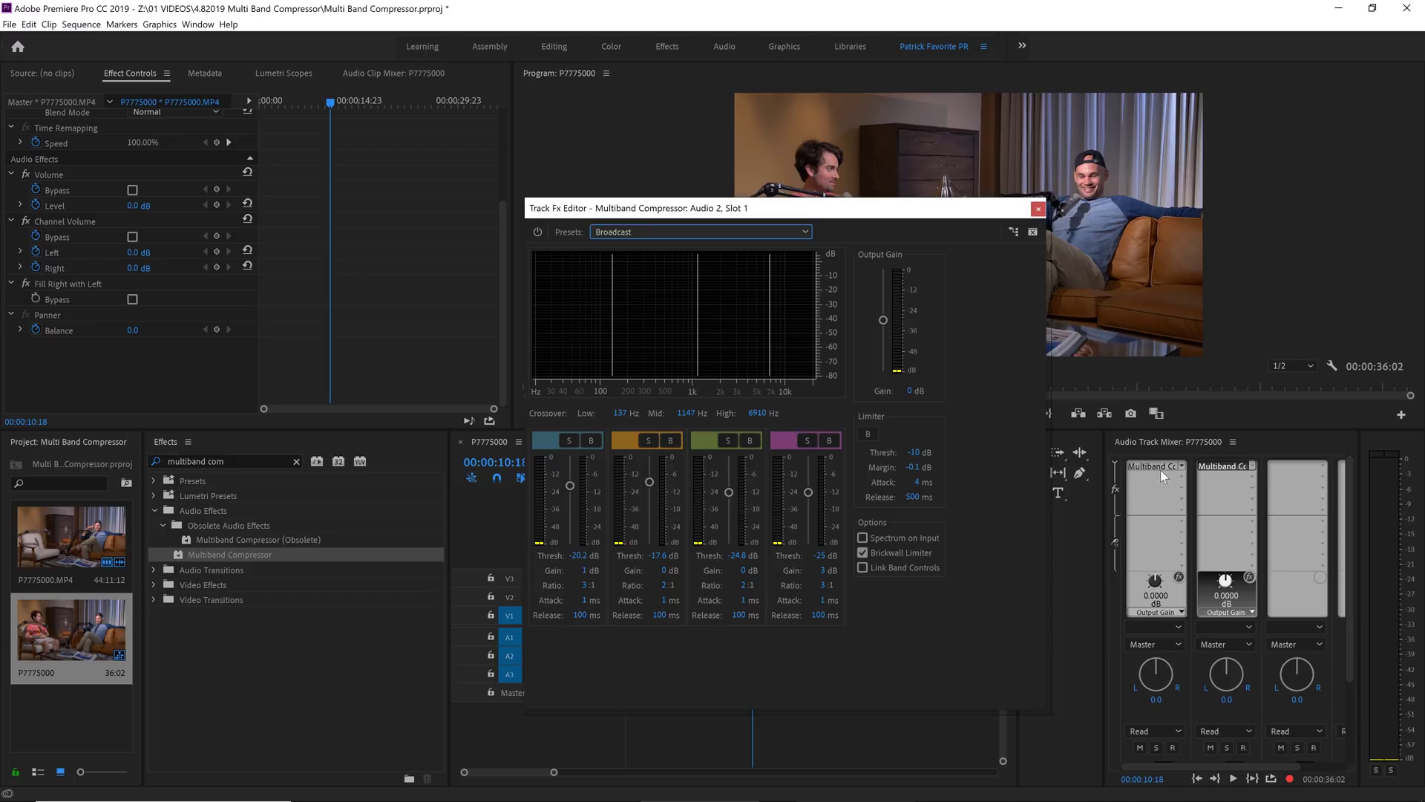
# Bypass Audio 1's compressor and play from the start with only Audio 2's compressor active
pyautogui.moveTo(969, 212); pyautogui.dragTo(523, 59)
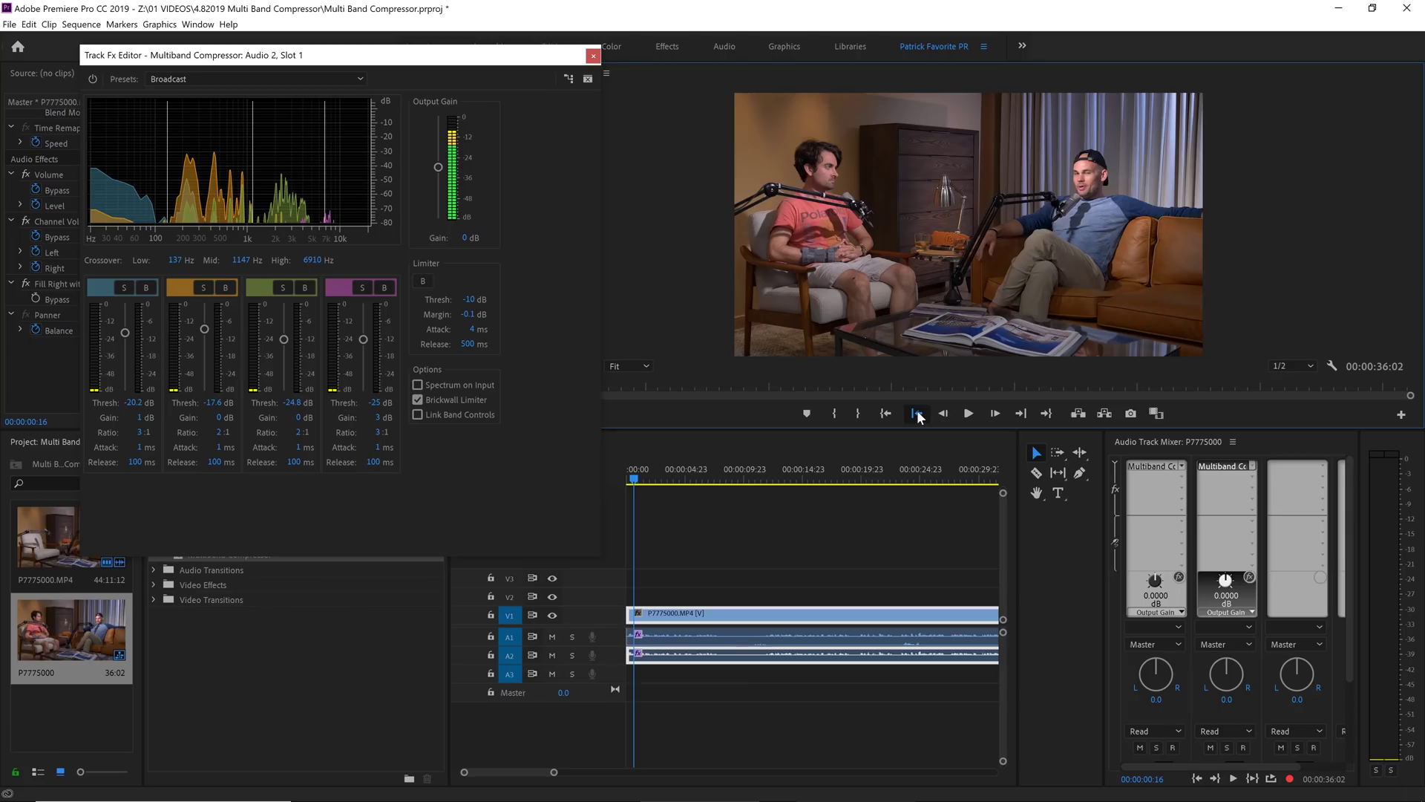
pyautogui.click(1180, 579)
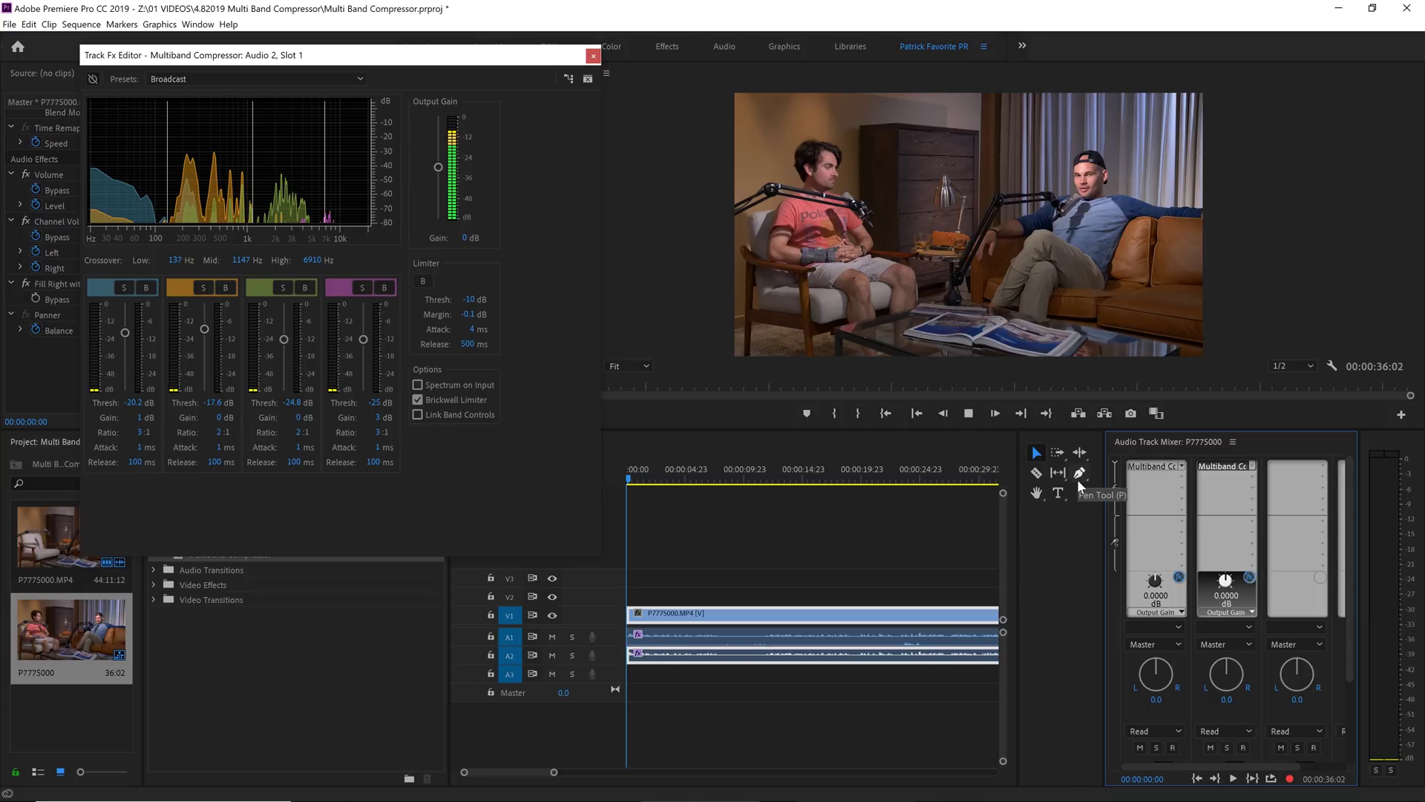
pyautogui.press('space')
pyautogui.click(1249, 579)
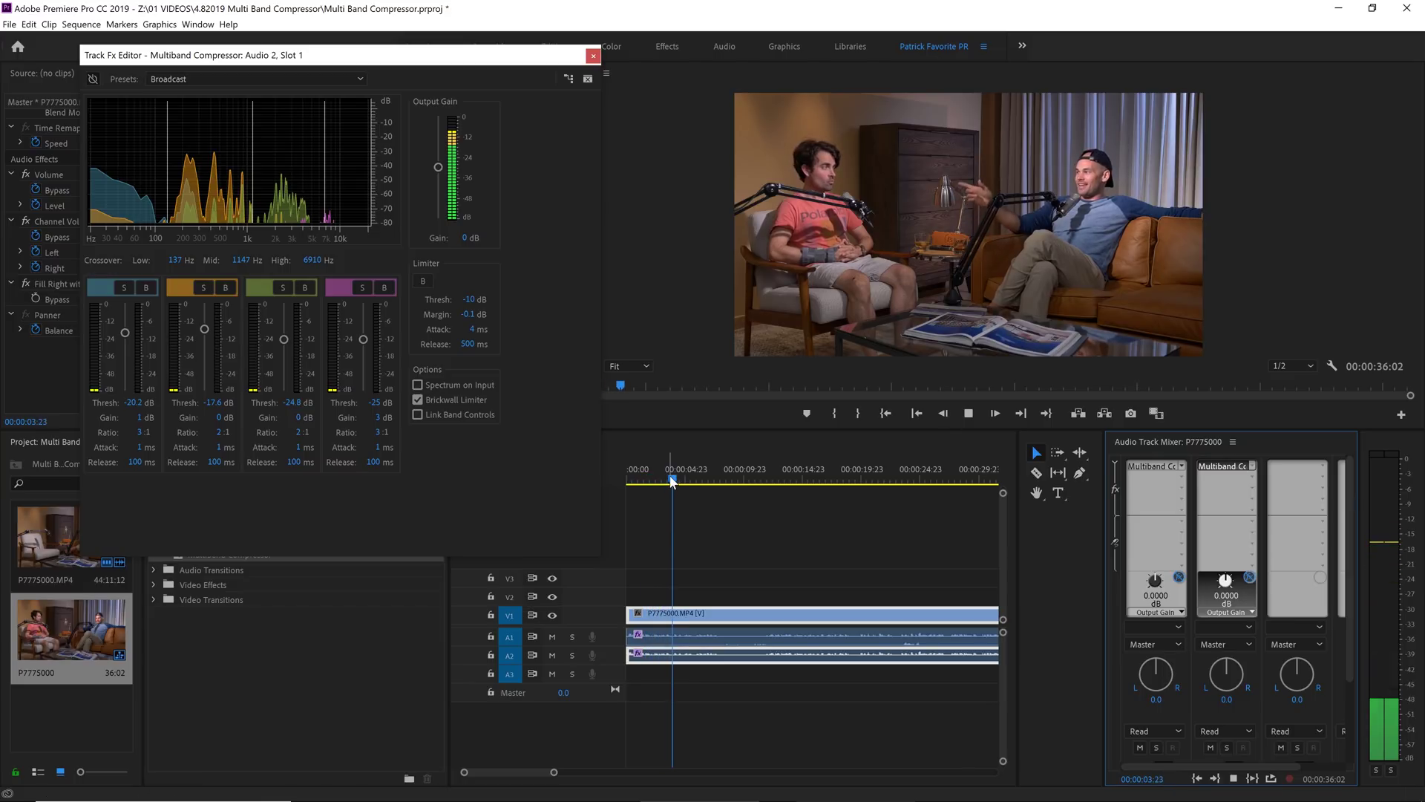
pyautogui.moveTo(670, 479); pyautogui.dragTo(593, 477)
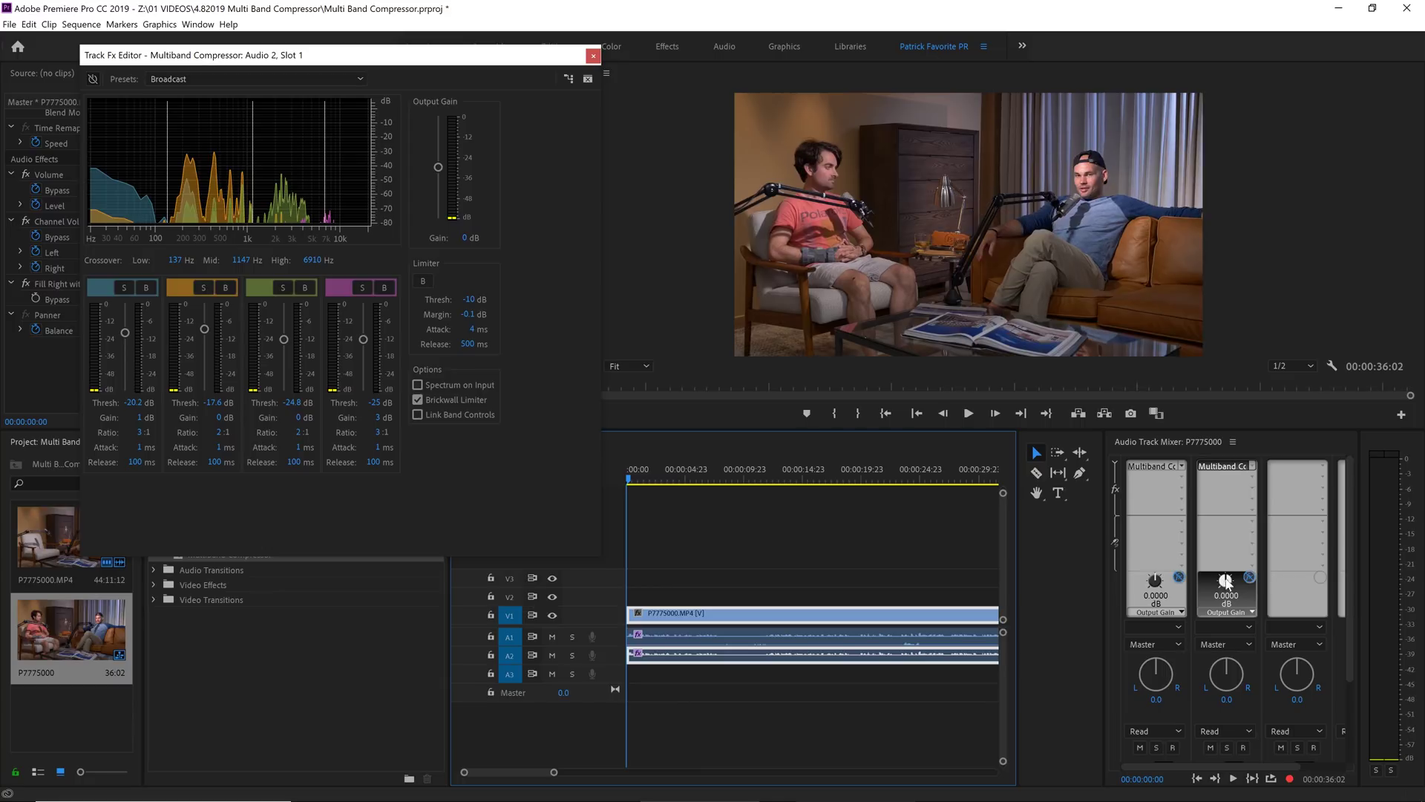
pyautogui.click(1250, 577)
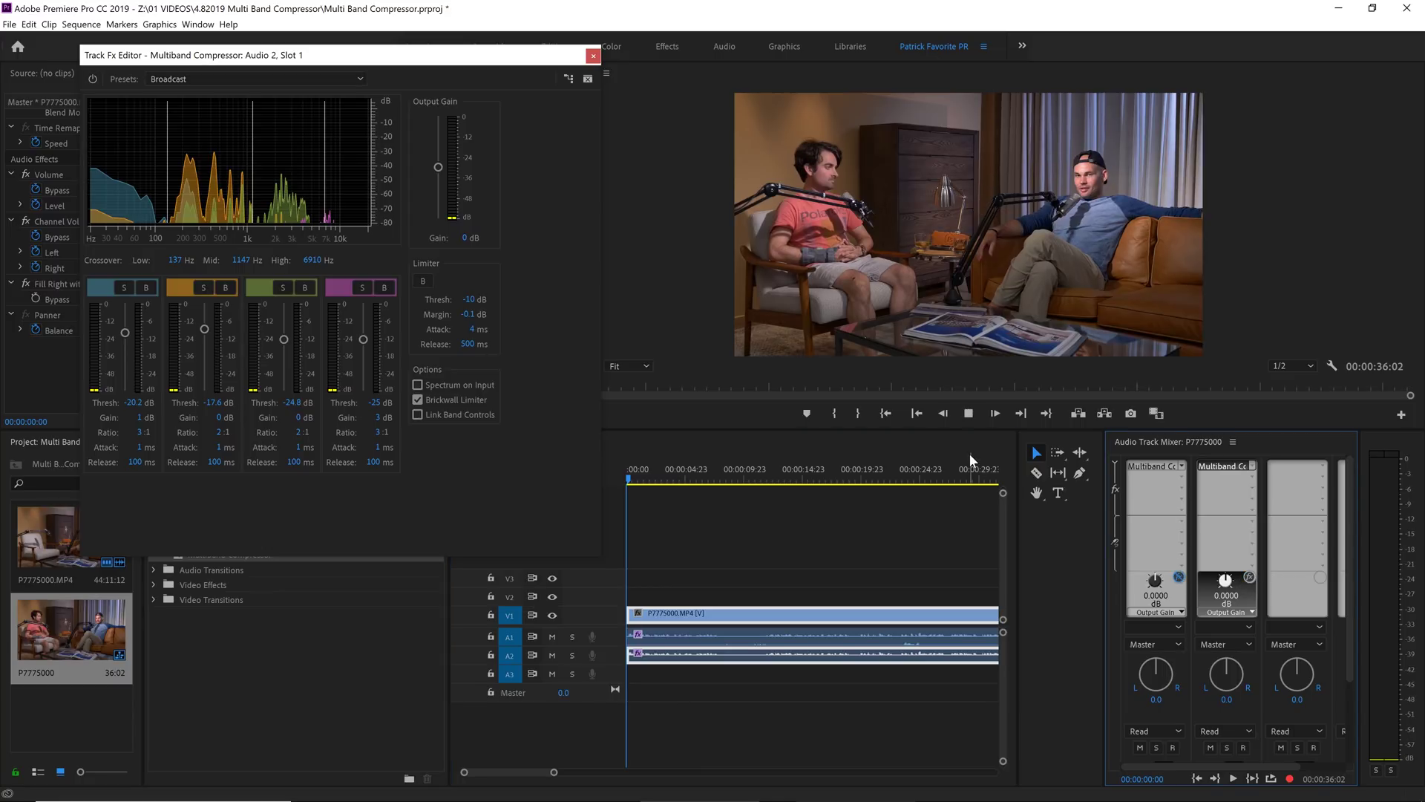
pyautogui.press('space')
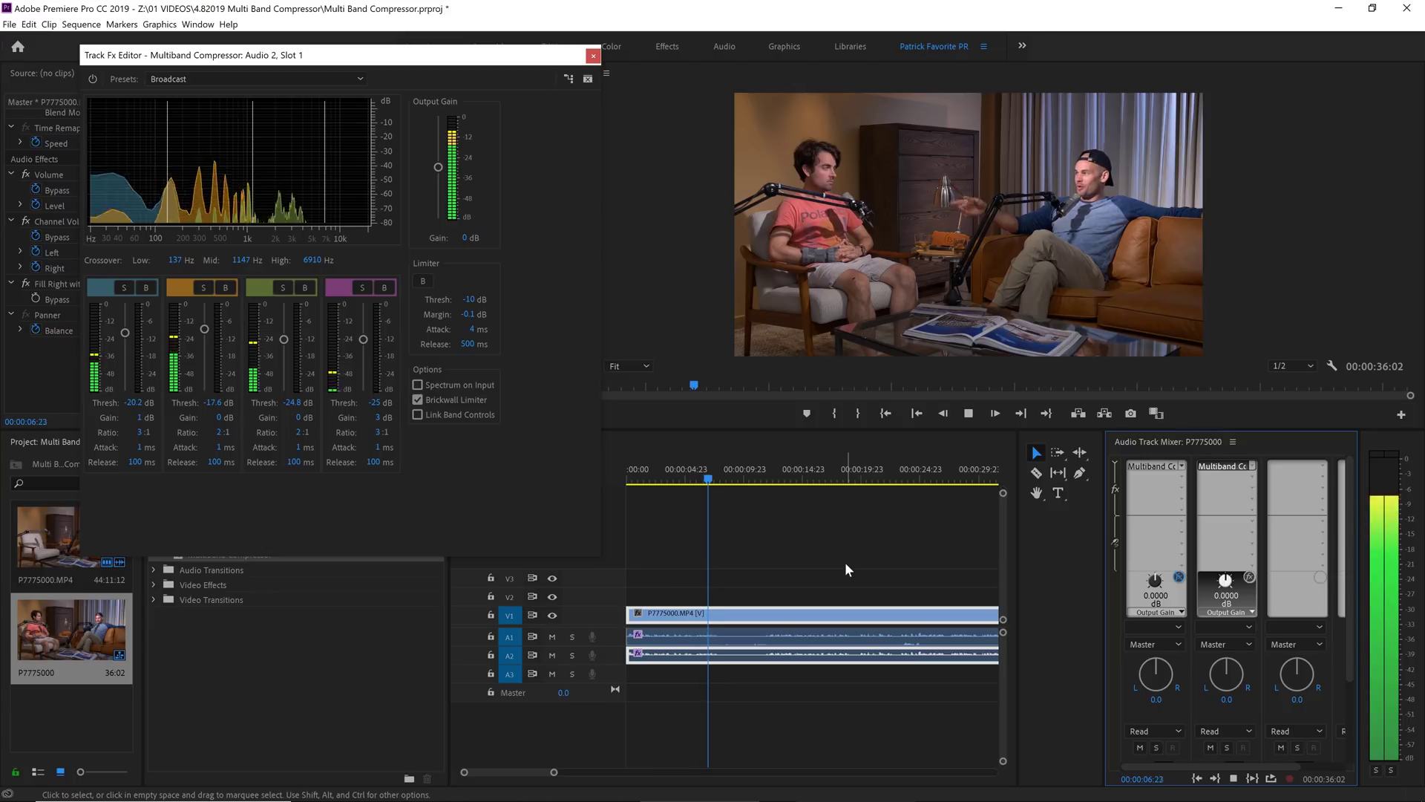
pyautogui.press('space')
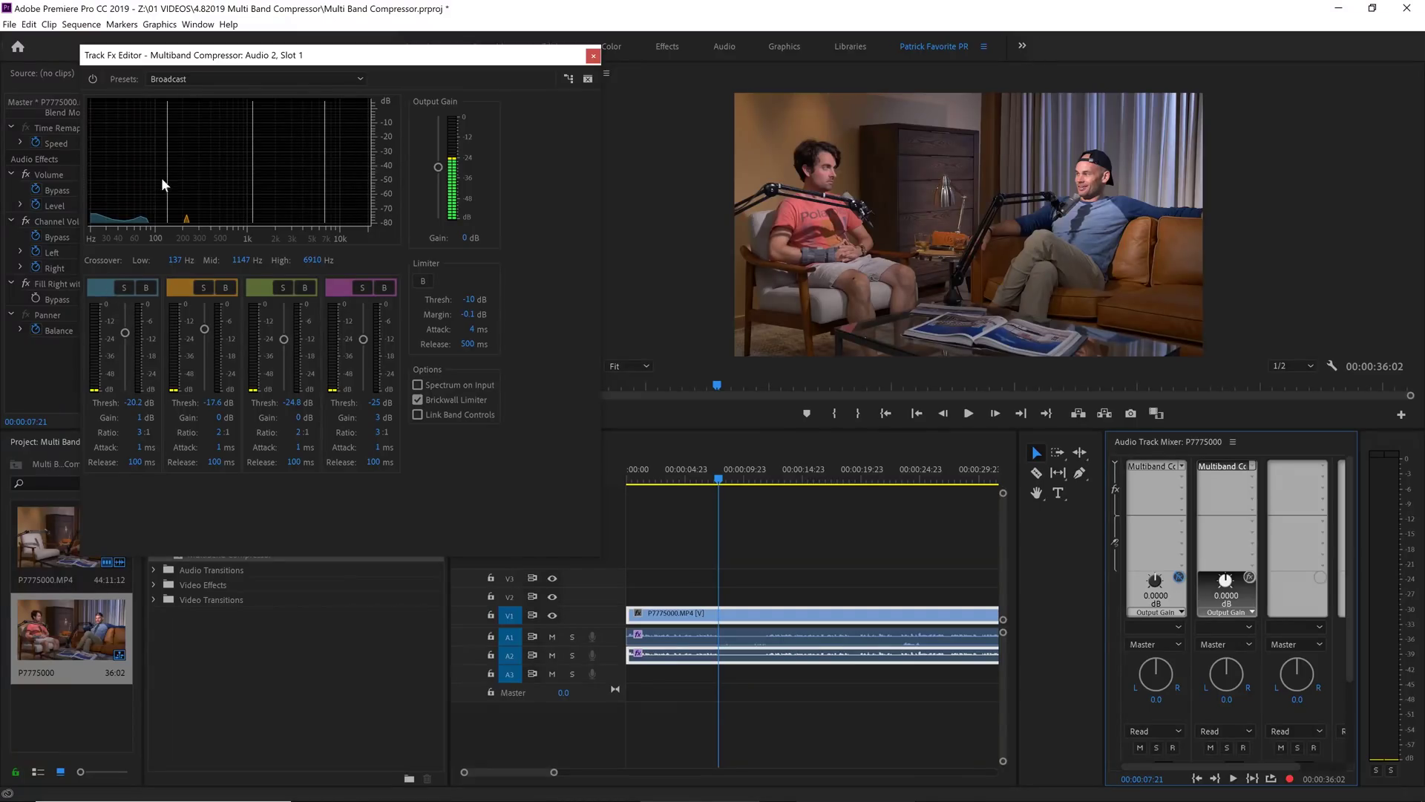
# Drop Audio 2's low crossover to 109.4 Hz and set band 1 gain to -1 dB
pyautogui.click(168, 168)
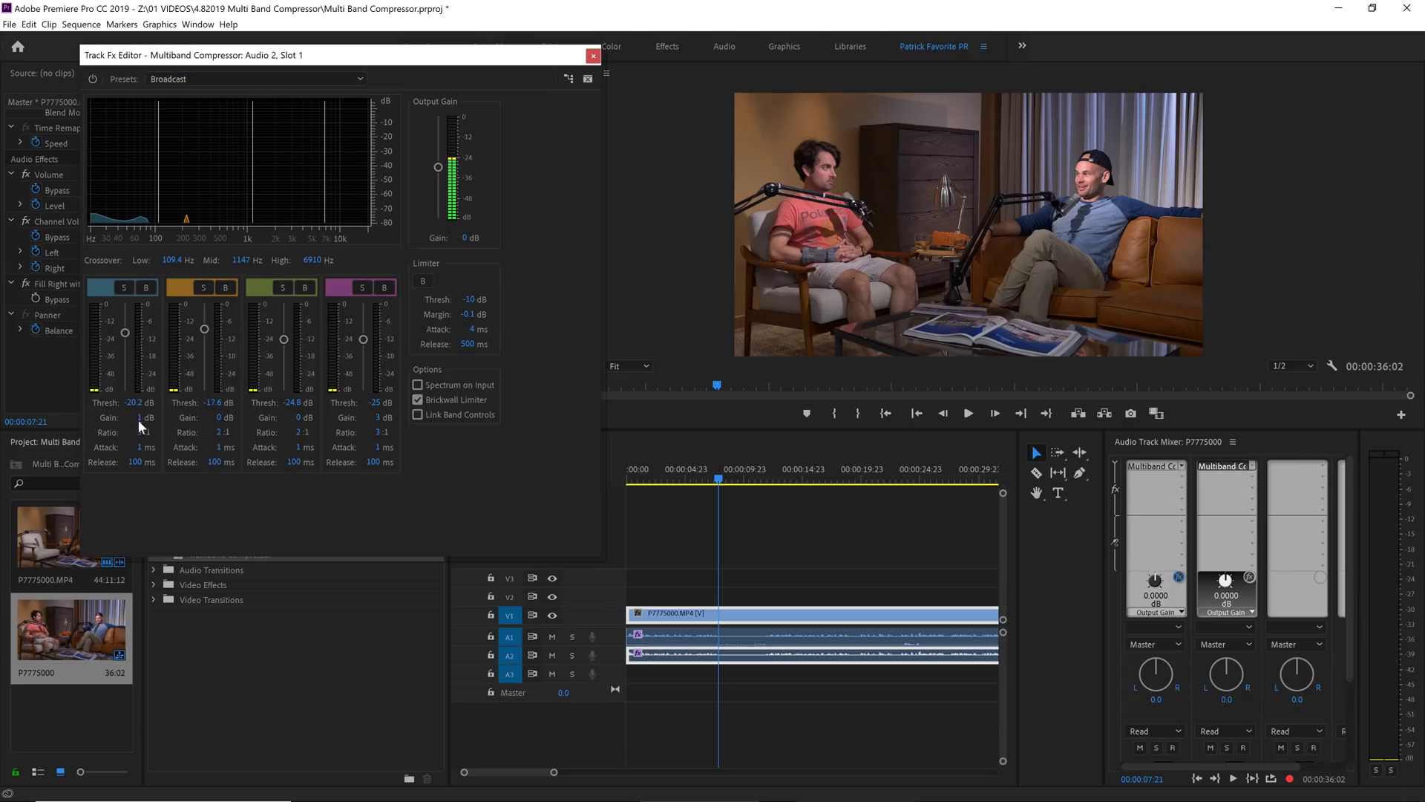
pyautogui.write('-17')
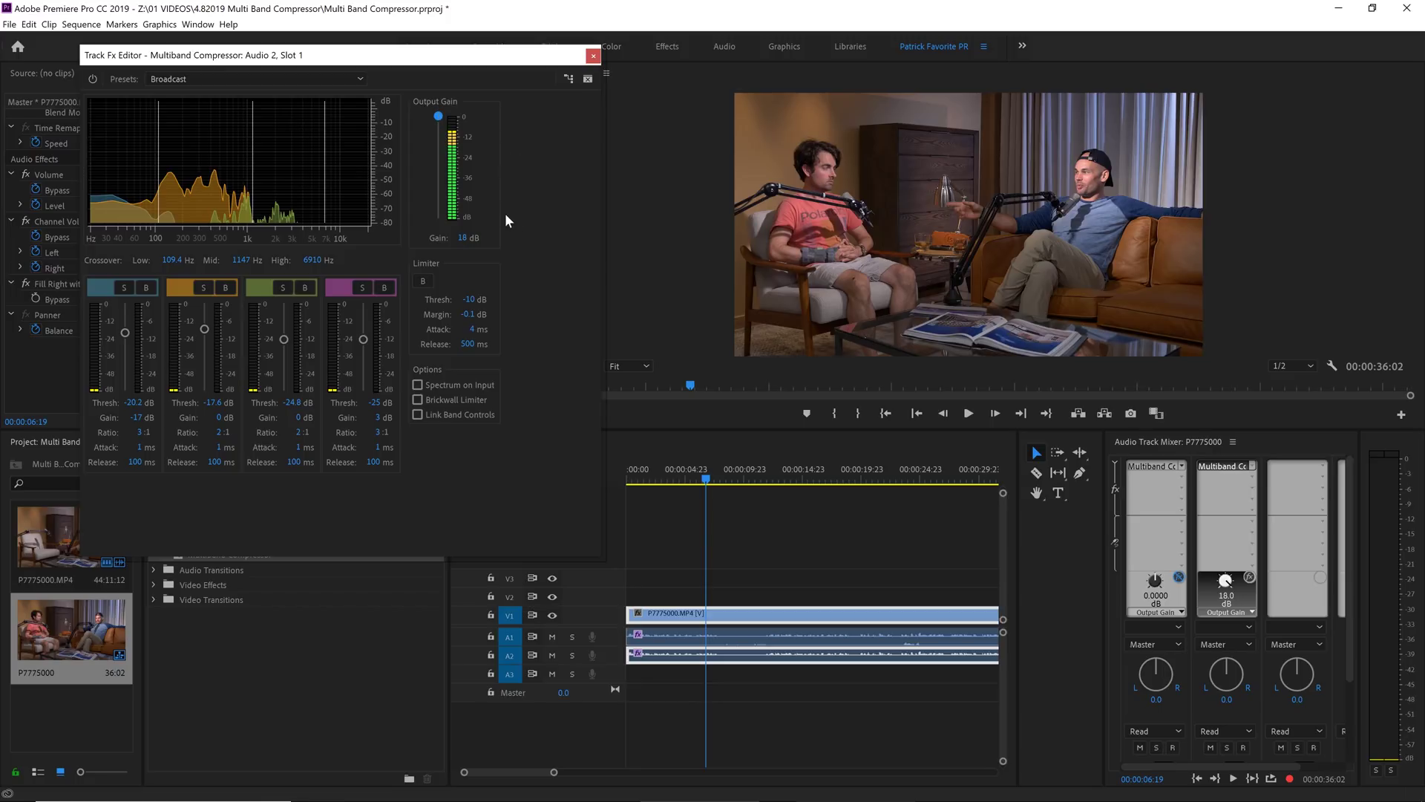
# Return to the sequence start and play to hear the 18 dB output gain
pyautogui.click(720, 466)
pyautogui.press('Home')
pyautogui.press('space')
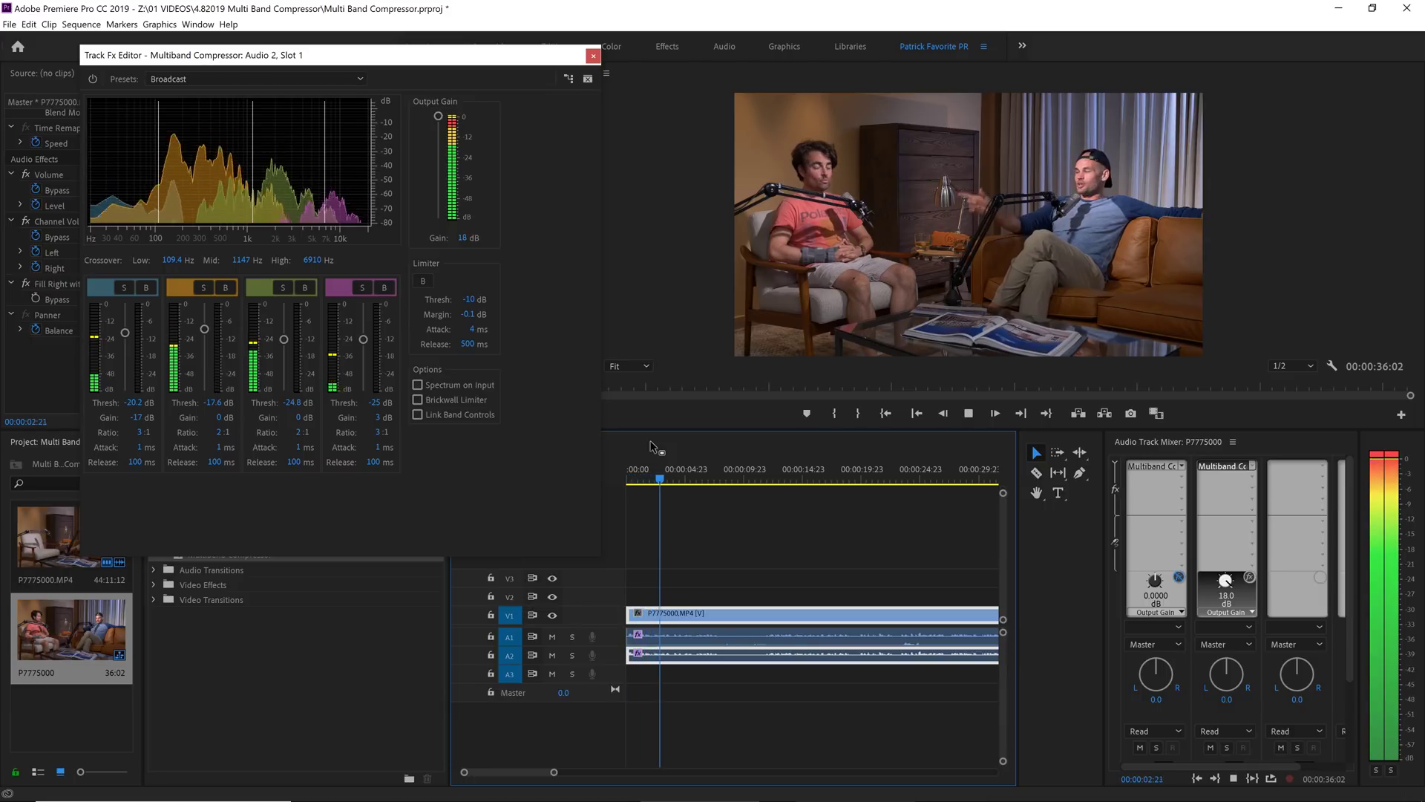
pyautogui.press('space')
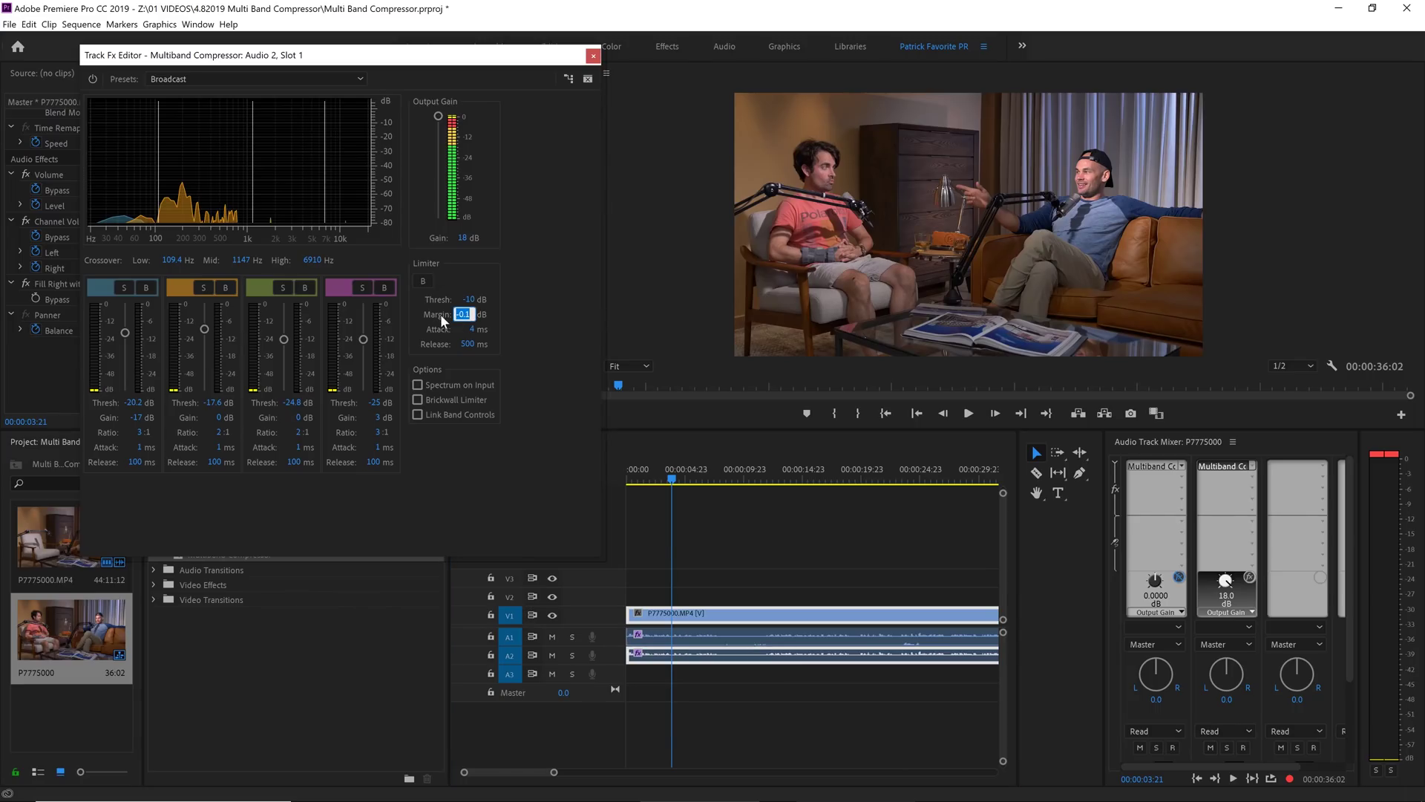
# Enter a -3 dB limiter margin on Audio 2's compressor
pyautogui.write('-3')
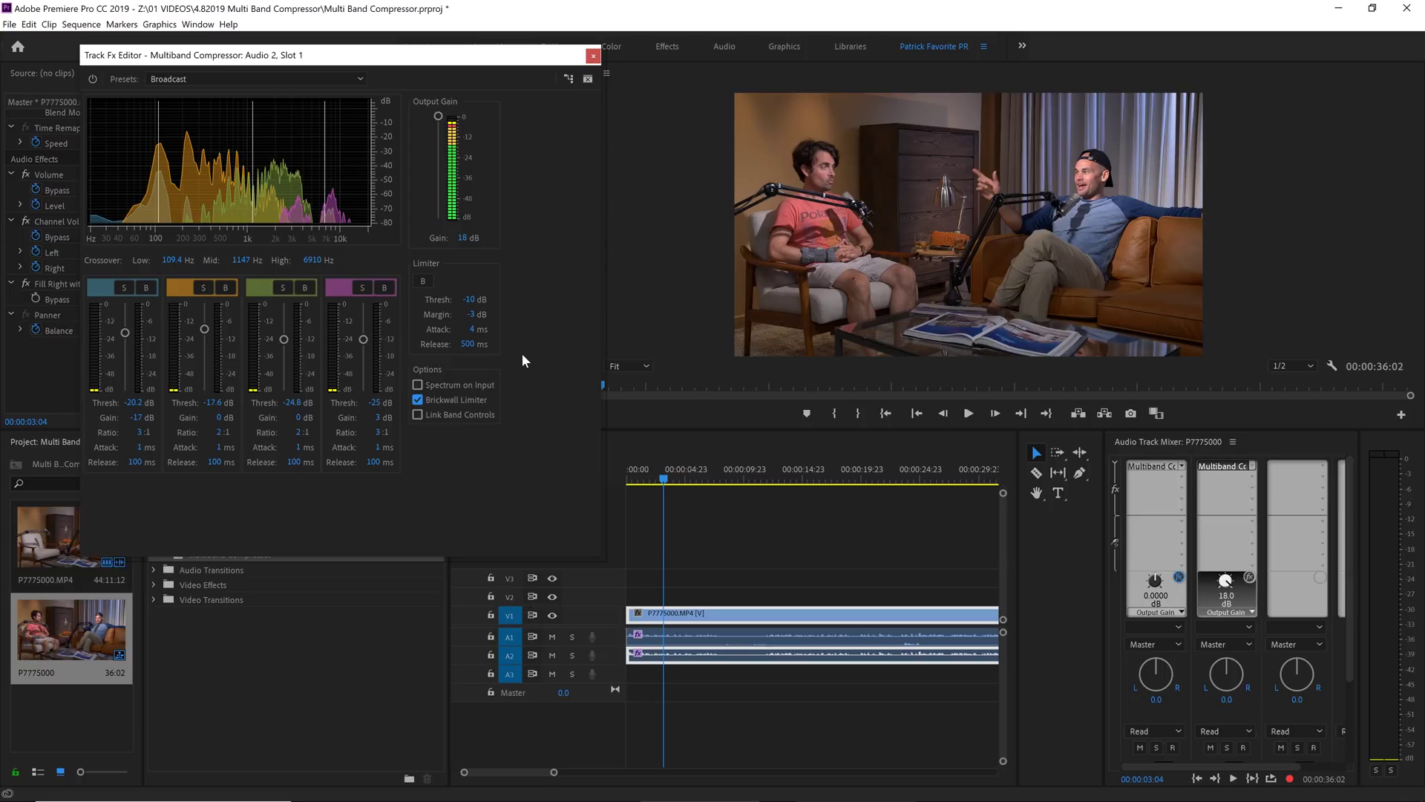
pyautogui.click(918, 413)
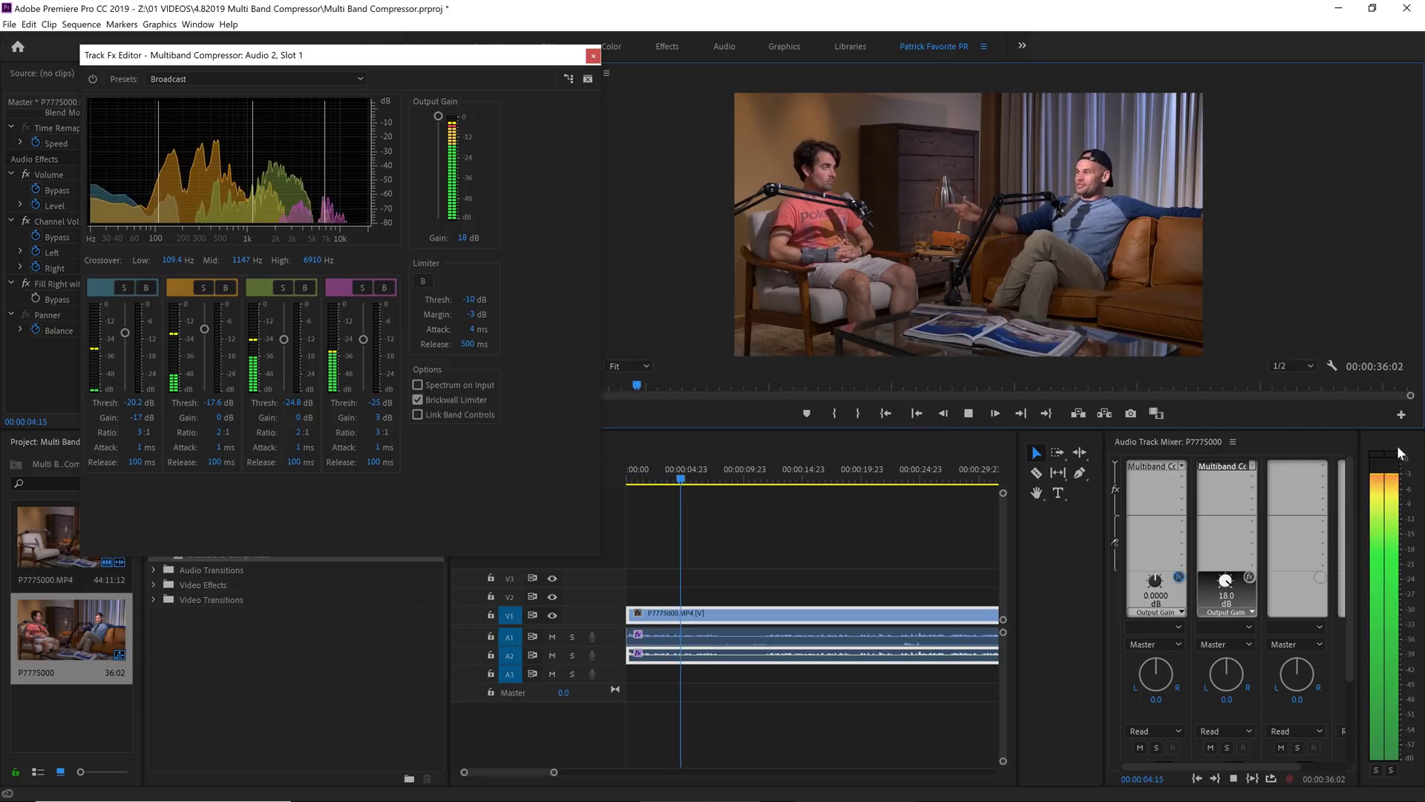
pyautogui.press('space')
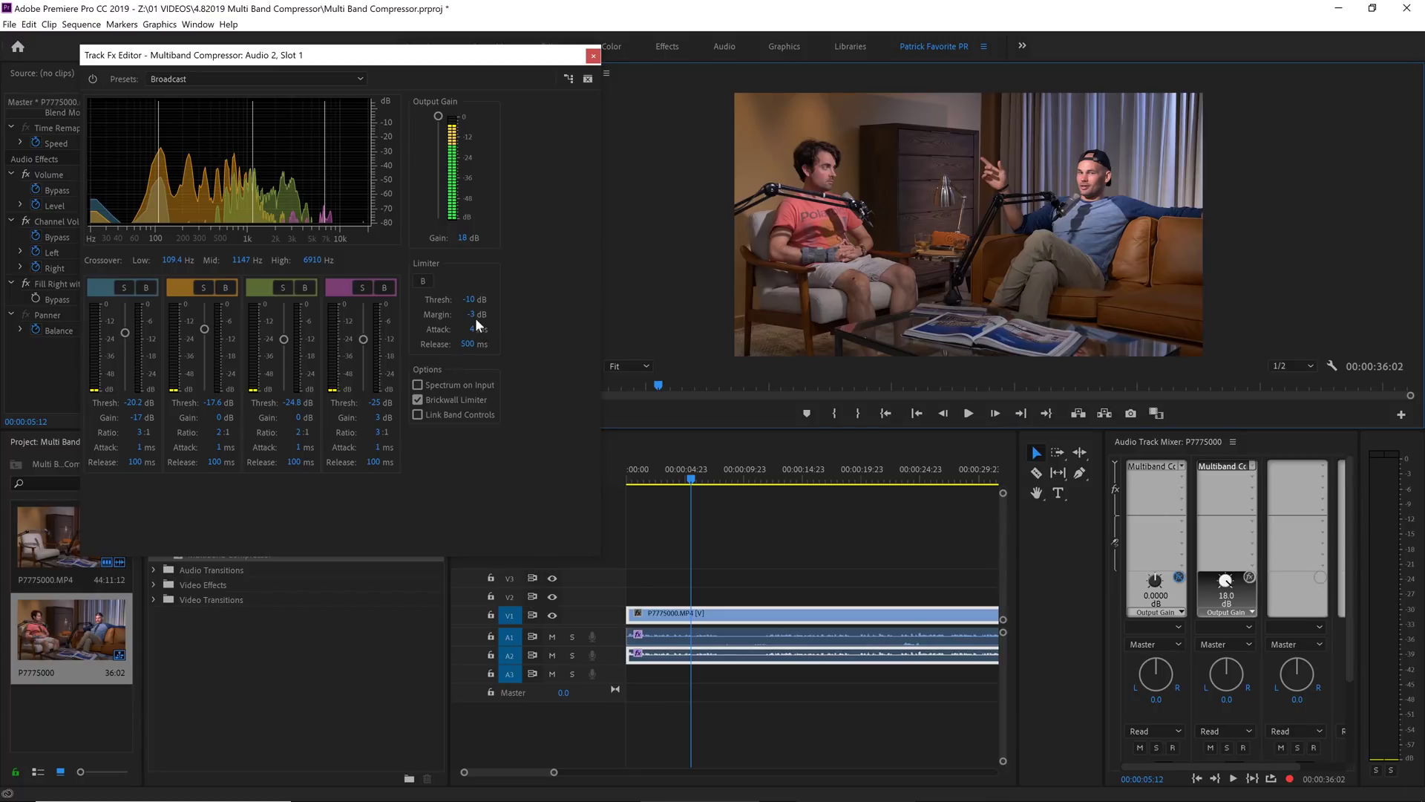
# Lower Audio 2's compressor output gain to 6 dB, then play the sequence from the start to check it
pyautogui.moveTo(436, 119); pyautogui.dragTo(438, 159)
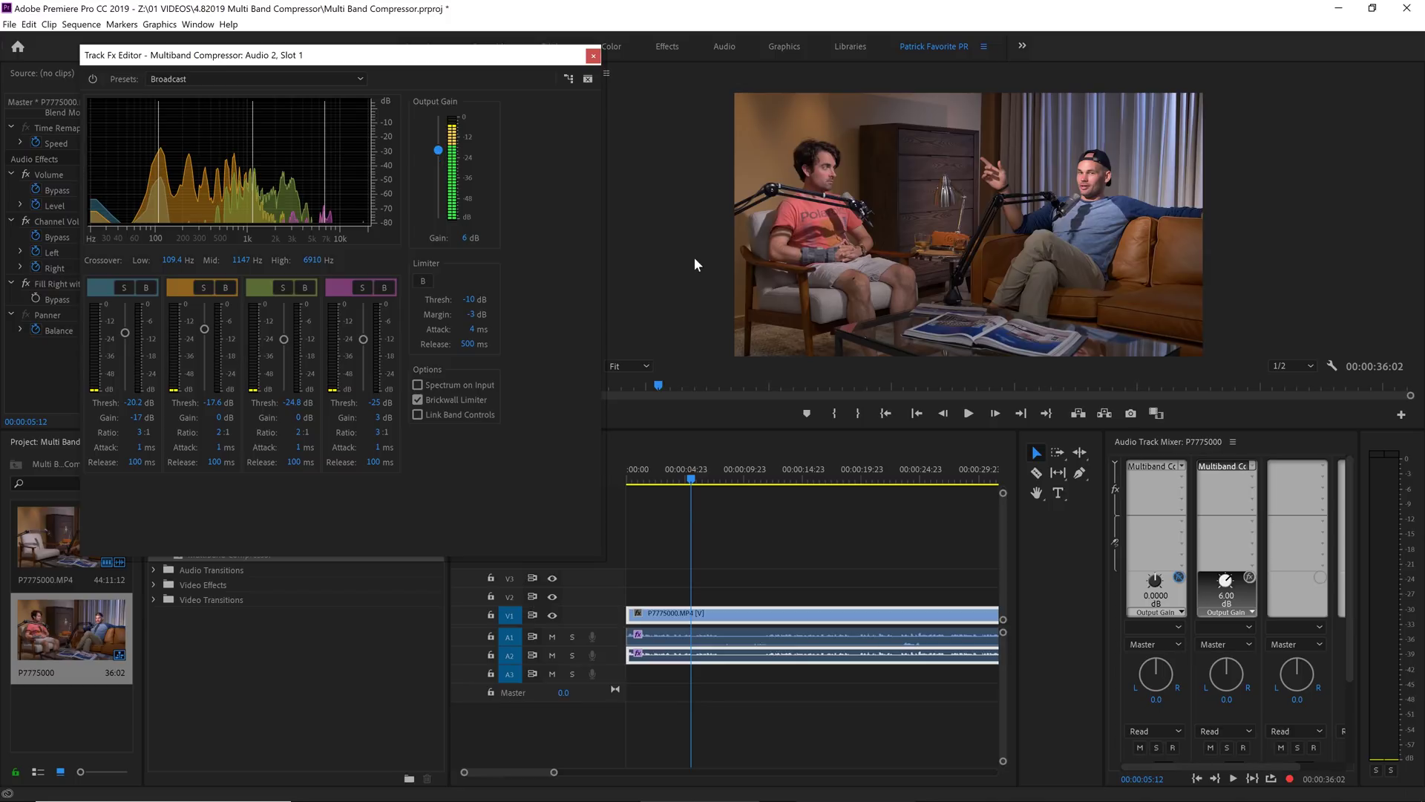
pyautogui.click(917, 413)
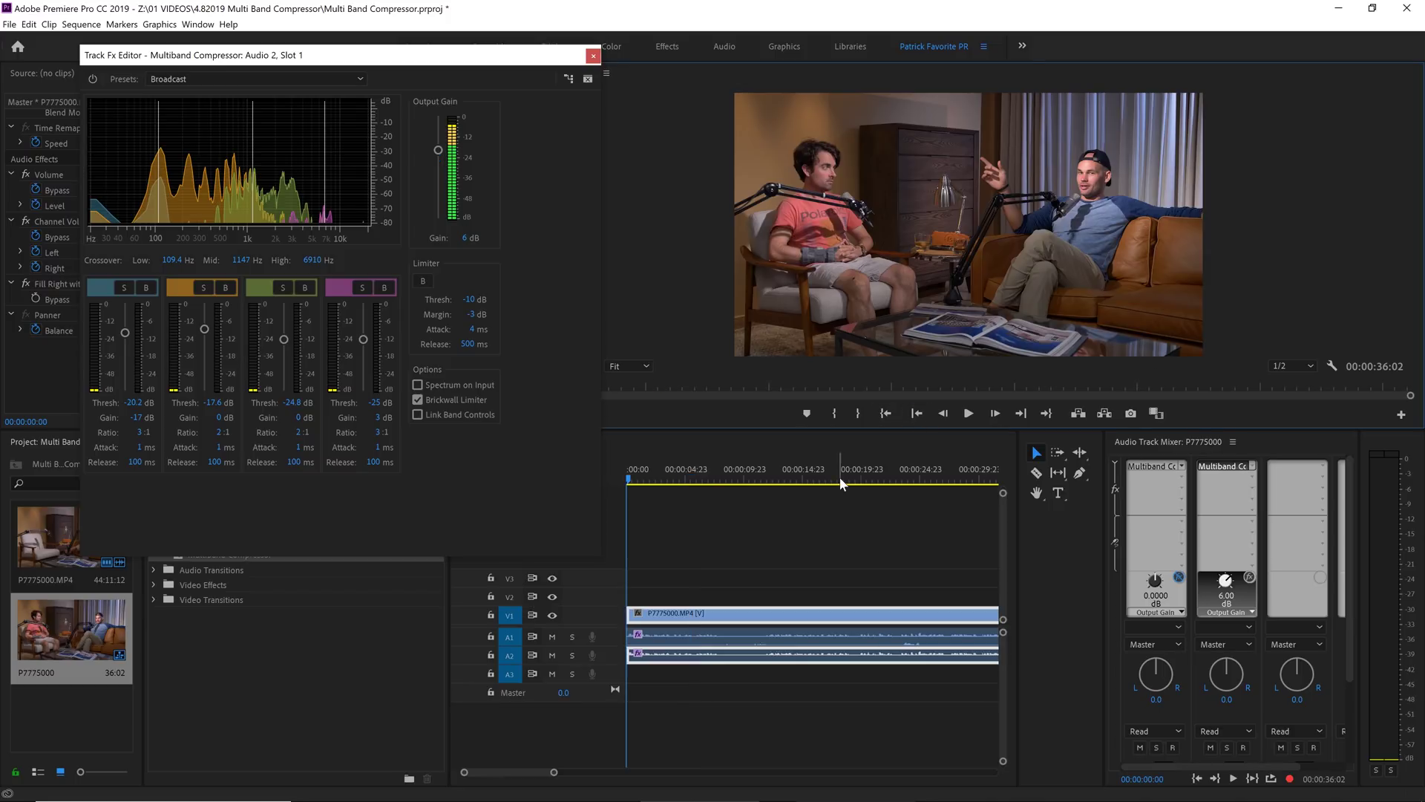
pyautogui.press('space')
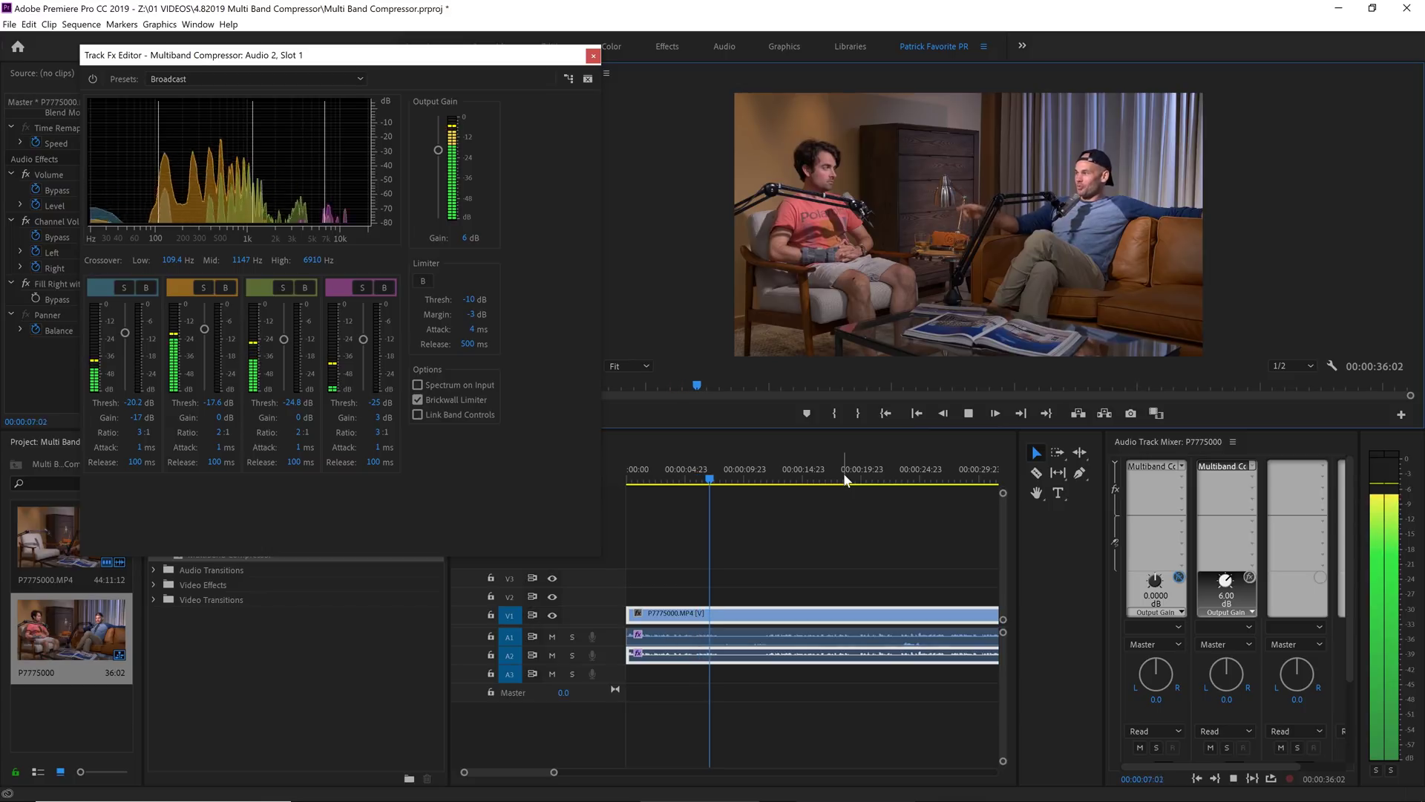
pyautogui.press('space')
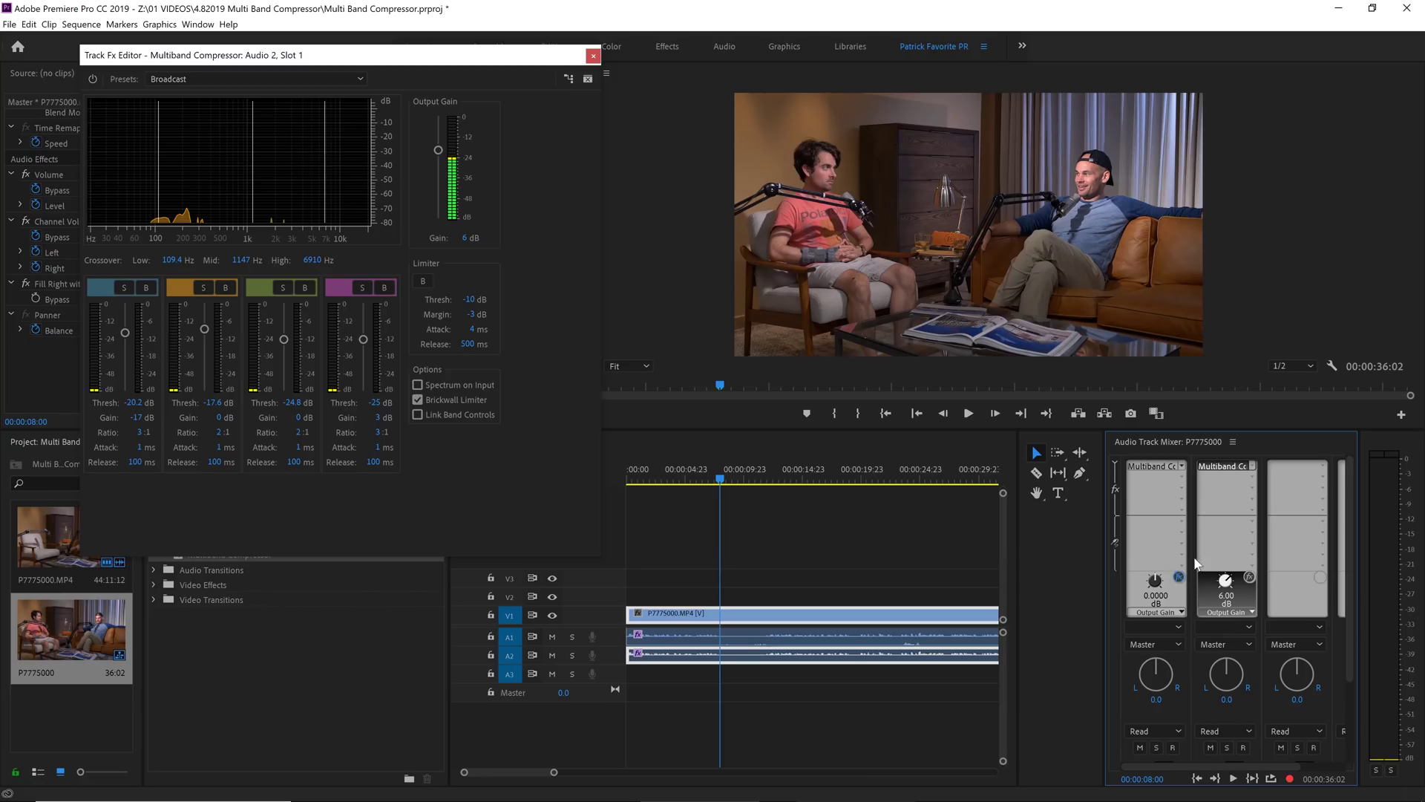
# Give Audio 1's compressor a -3 dB limiter margin, band 1 gain -2.8 dB and 9 dB output gain
pyautogui.doubleClick(1154, 466)
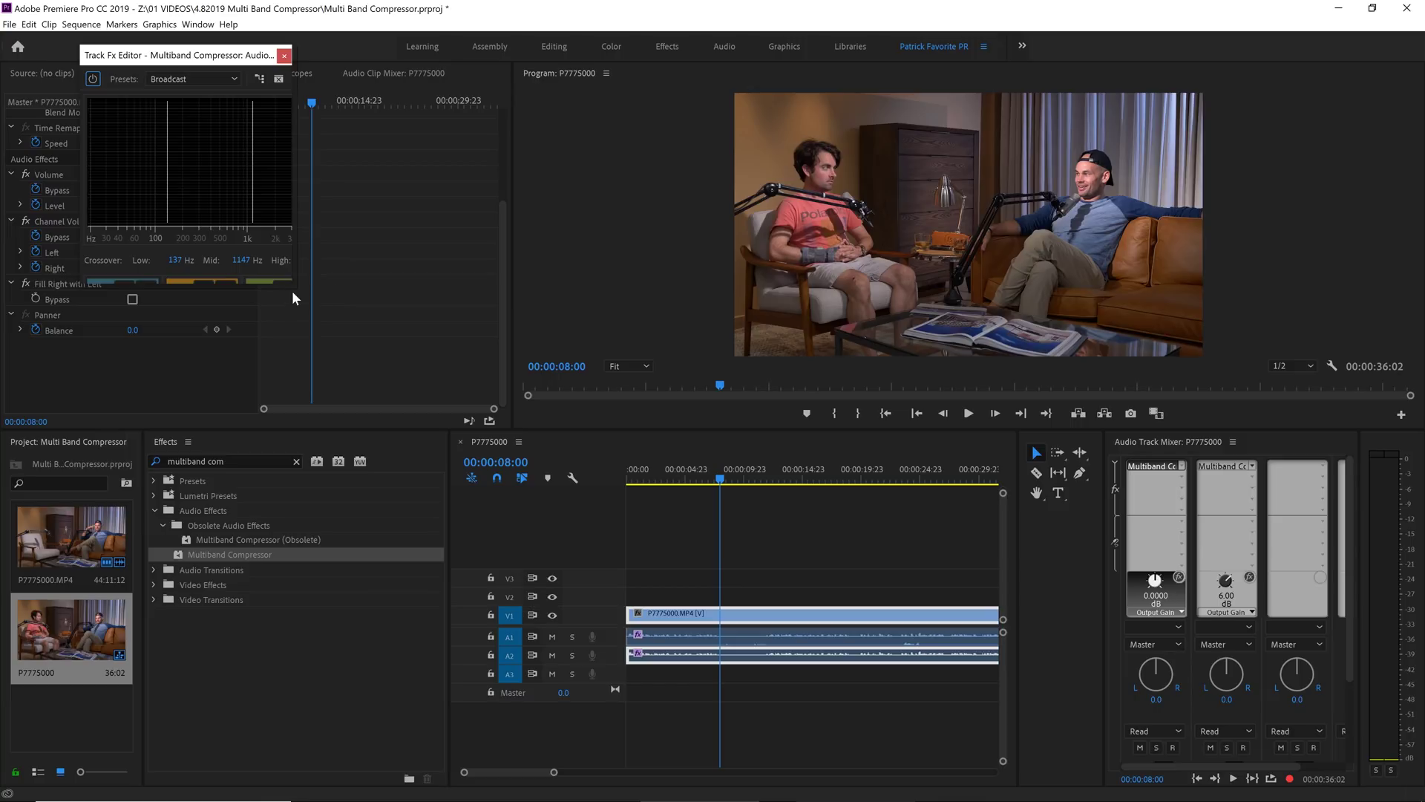
pyautogui.moveTo(293, 287); pyautogui.dragTo(667, 622)
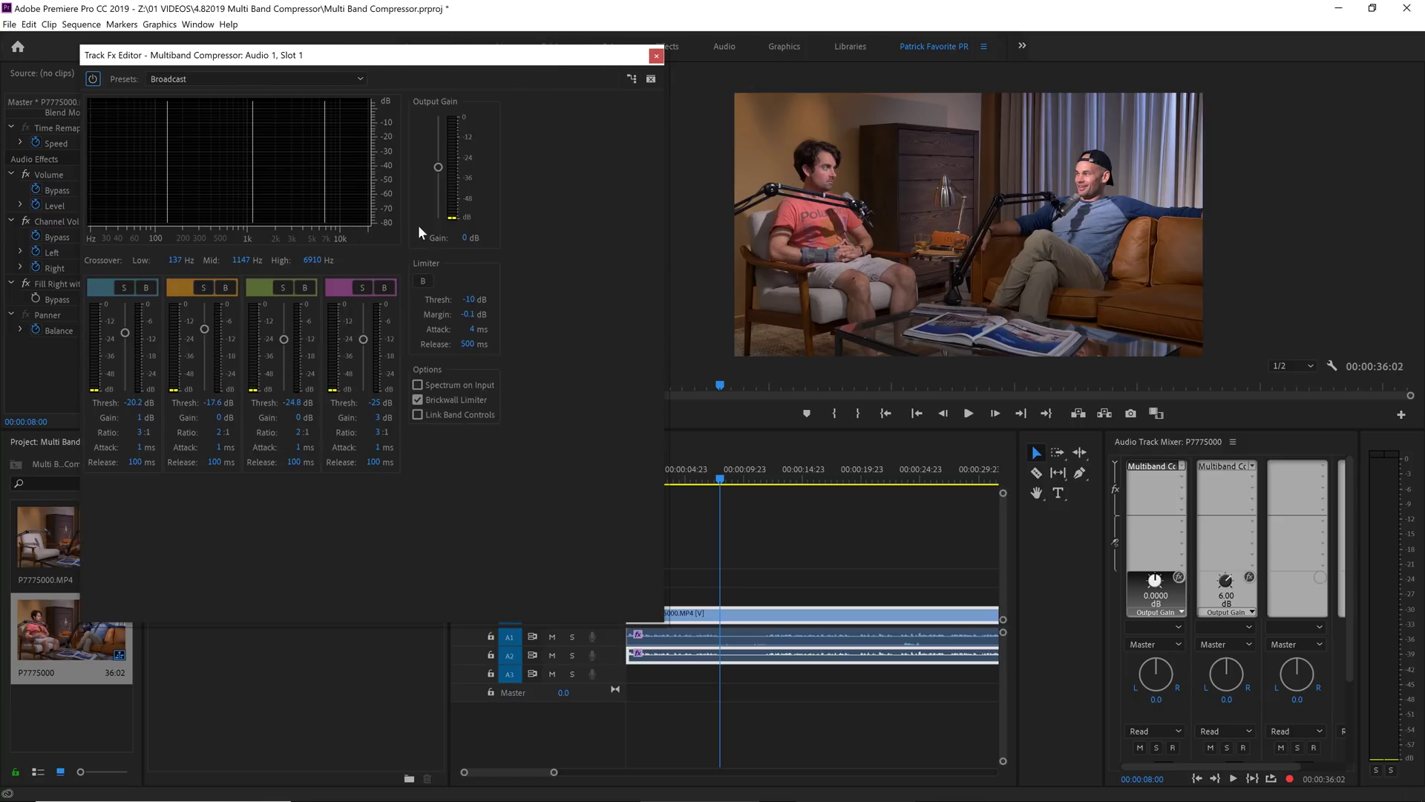
pyautogui.click(424, 282)
pyautogui.click(472, 314)
pyautogui.click(472, 314)
pyautogui.press('Return')
pyautogui.moveTo(140, 416); pyautogui.dragTo(110, 418)
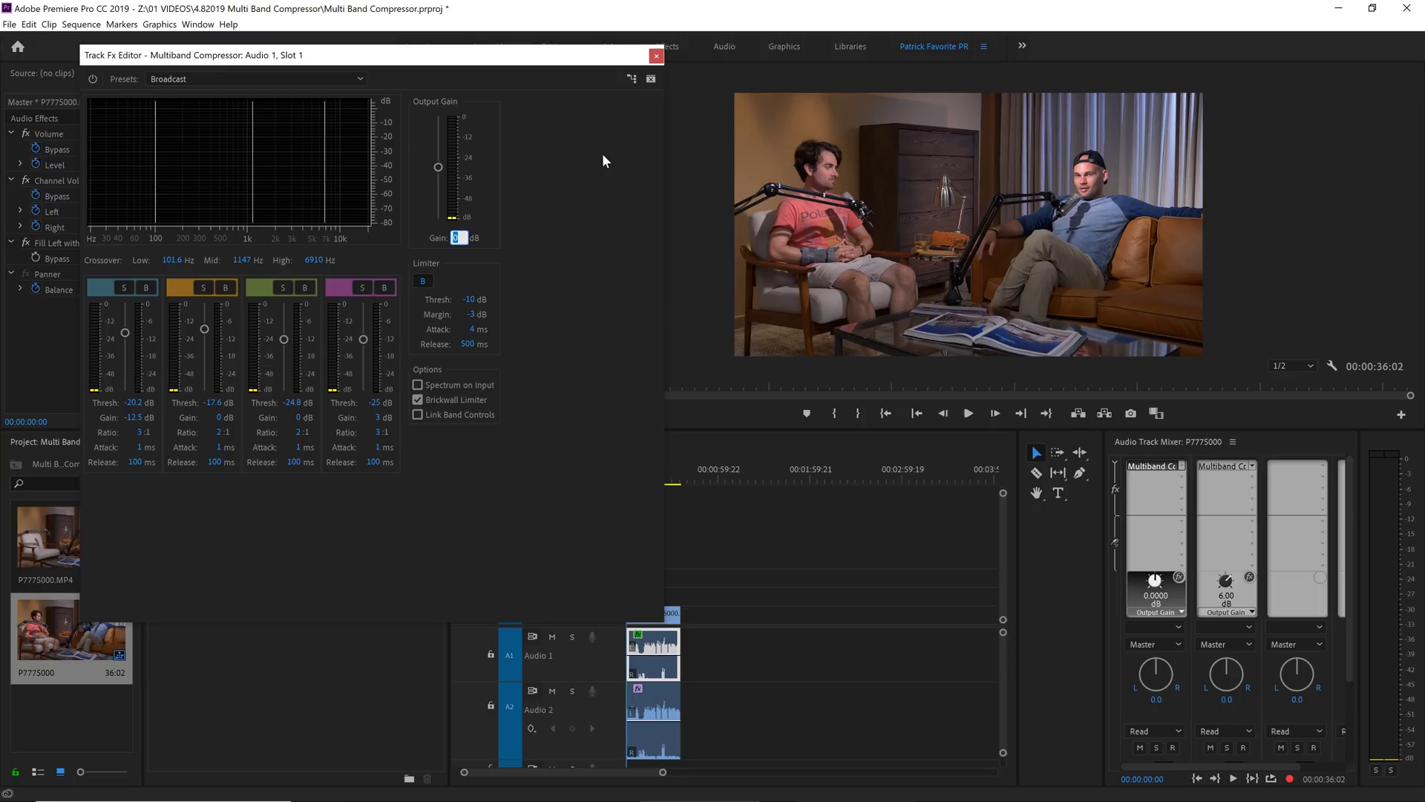
pyautogui.press('Return')
# Raise Audio 1's compressor output gain to 12 dB and replay from about eight seconds
pyautogui.click(902, 621)
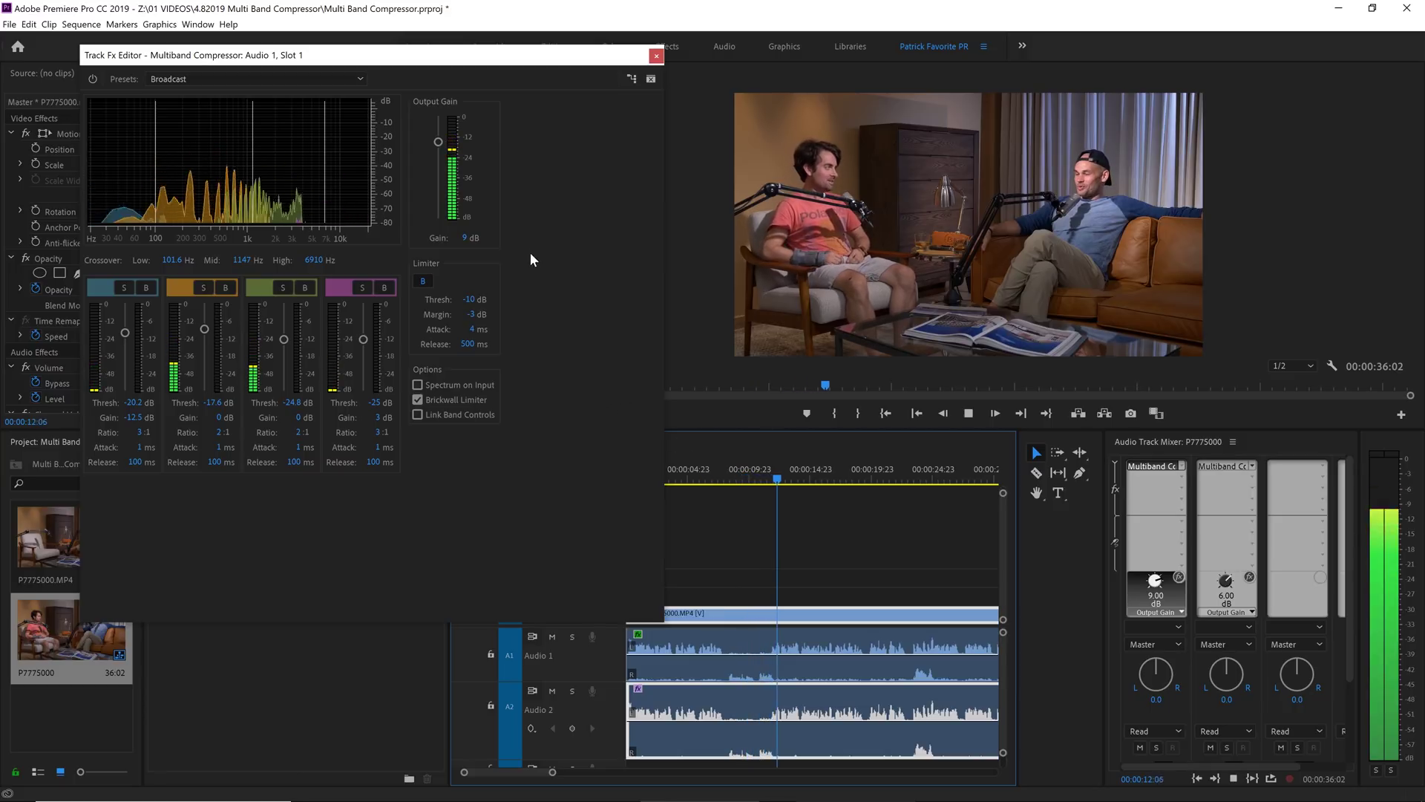
pyautogui.press('space')
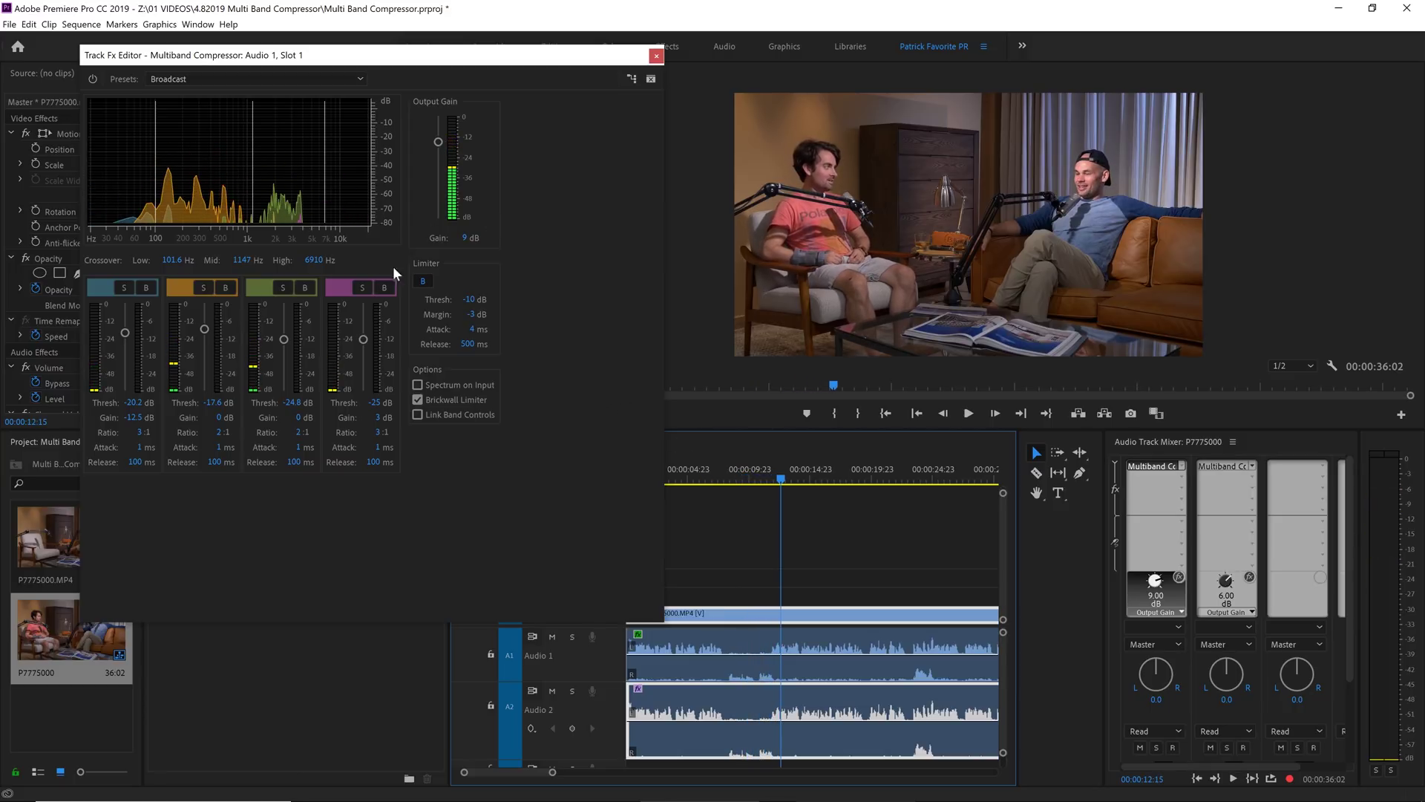
pyautogui.click(464, 239)
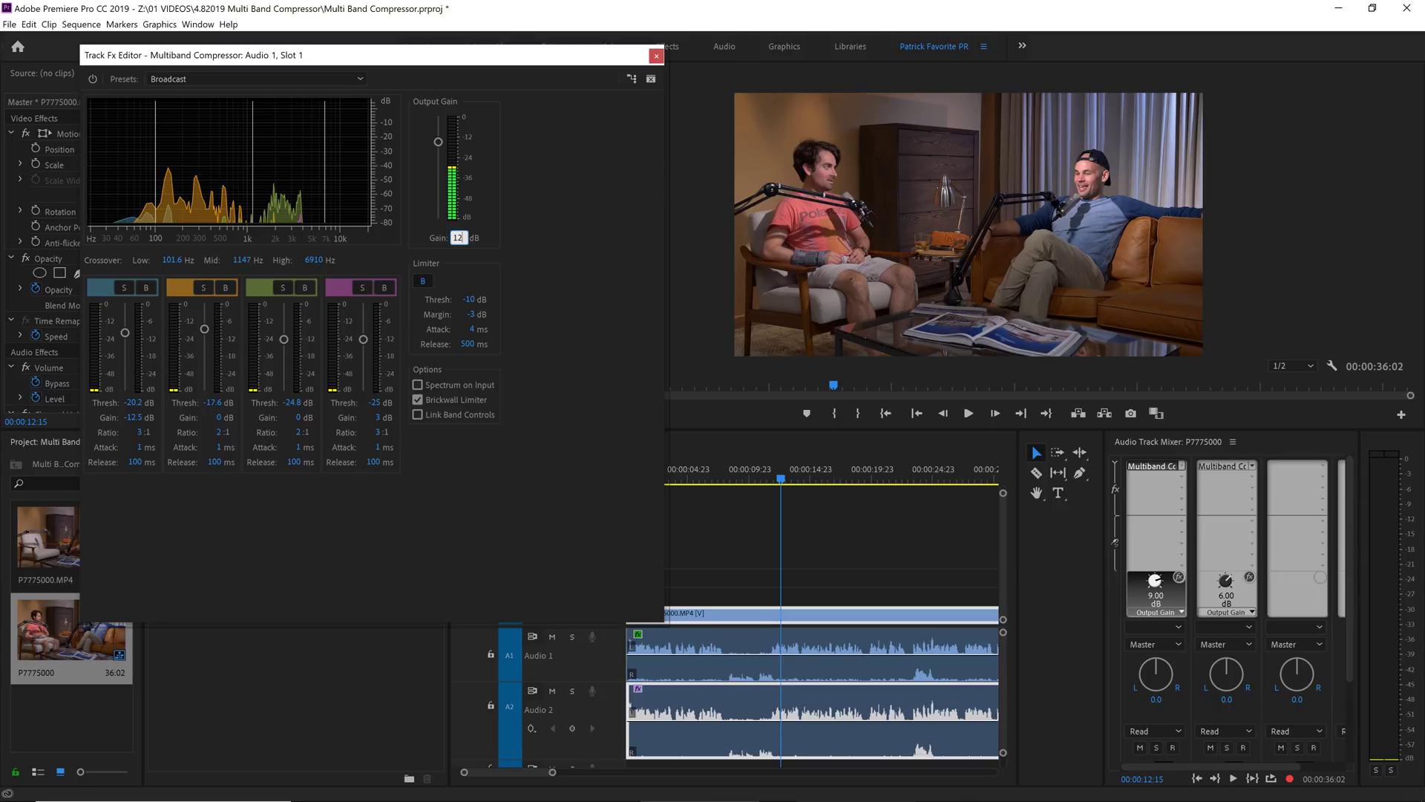
pyautogui.write('12')
pyautogui.press('Return')
pyautogui.click(717, 475)
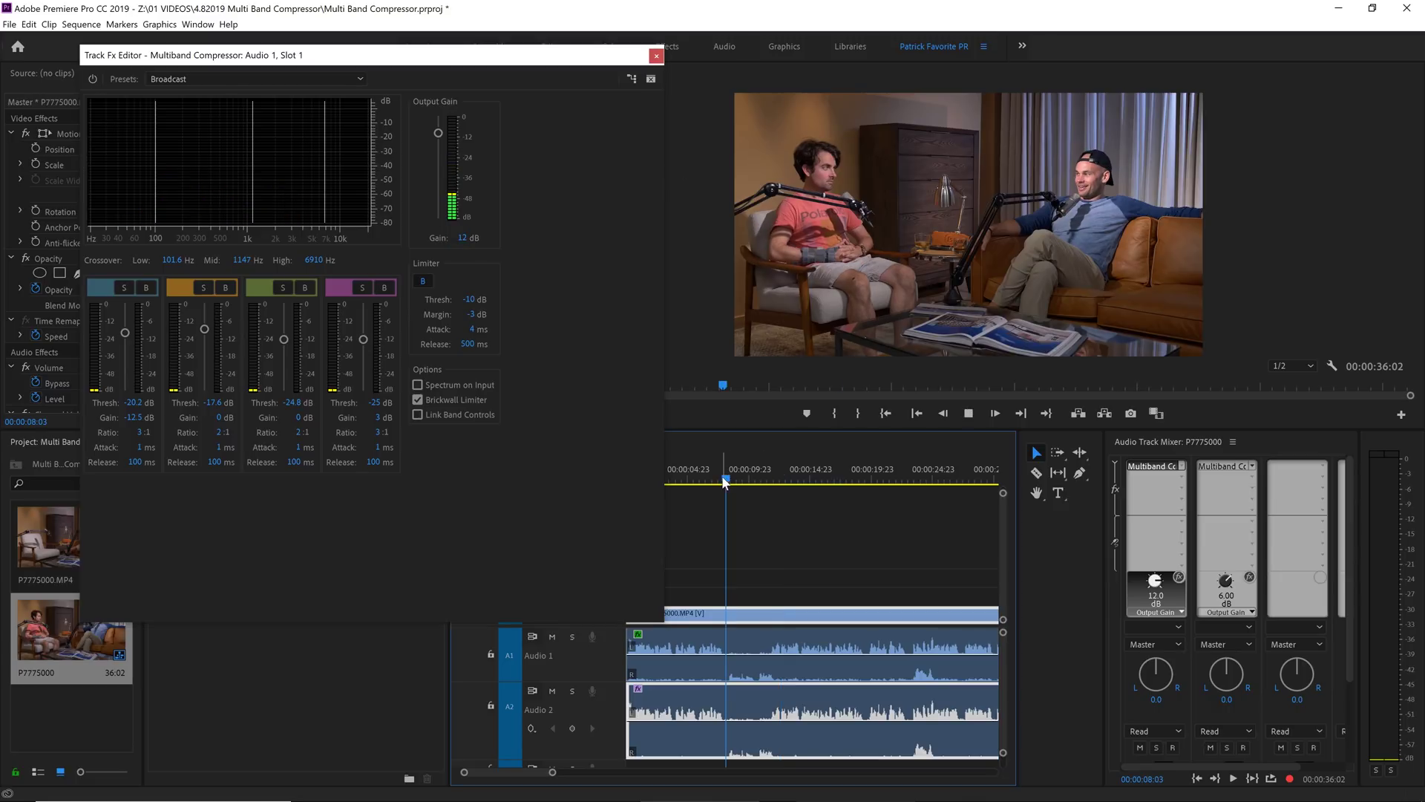
pyautogui.press('space')
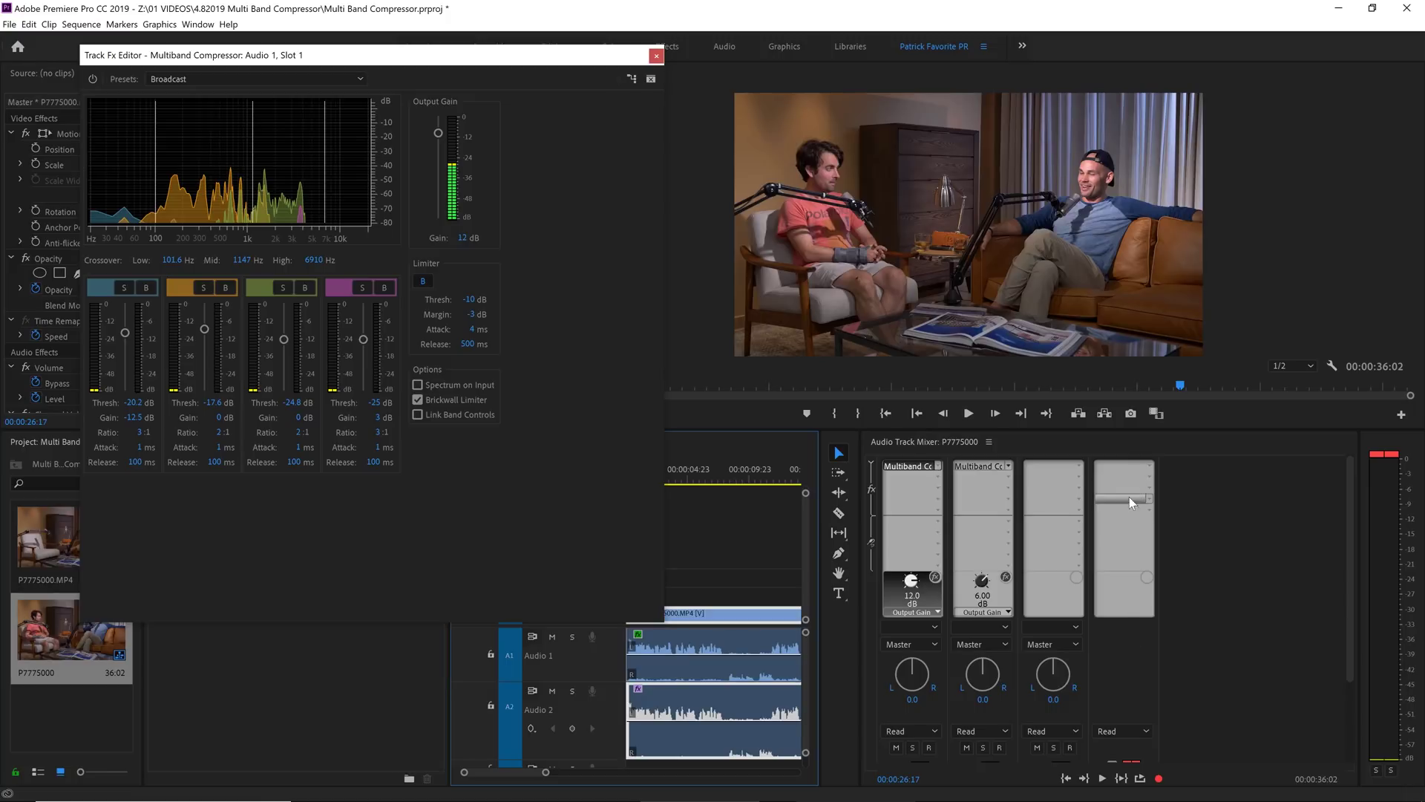
# Add the DeNoise effect to an empty slot on the Master track
pyautogui.moveTo(1347, 590); pyautogui.dragTo(1357, 693)
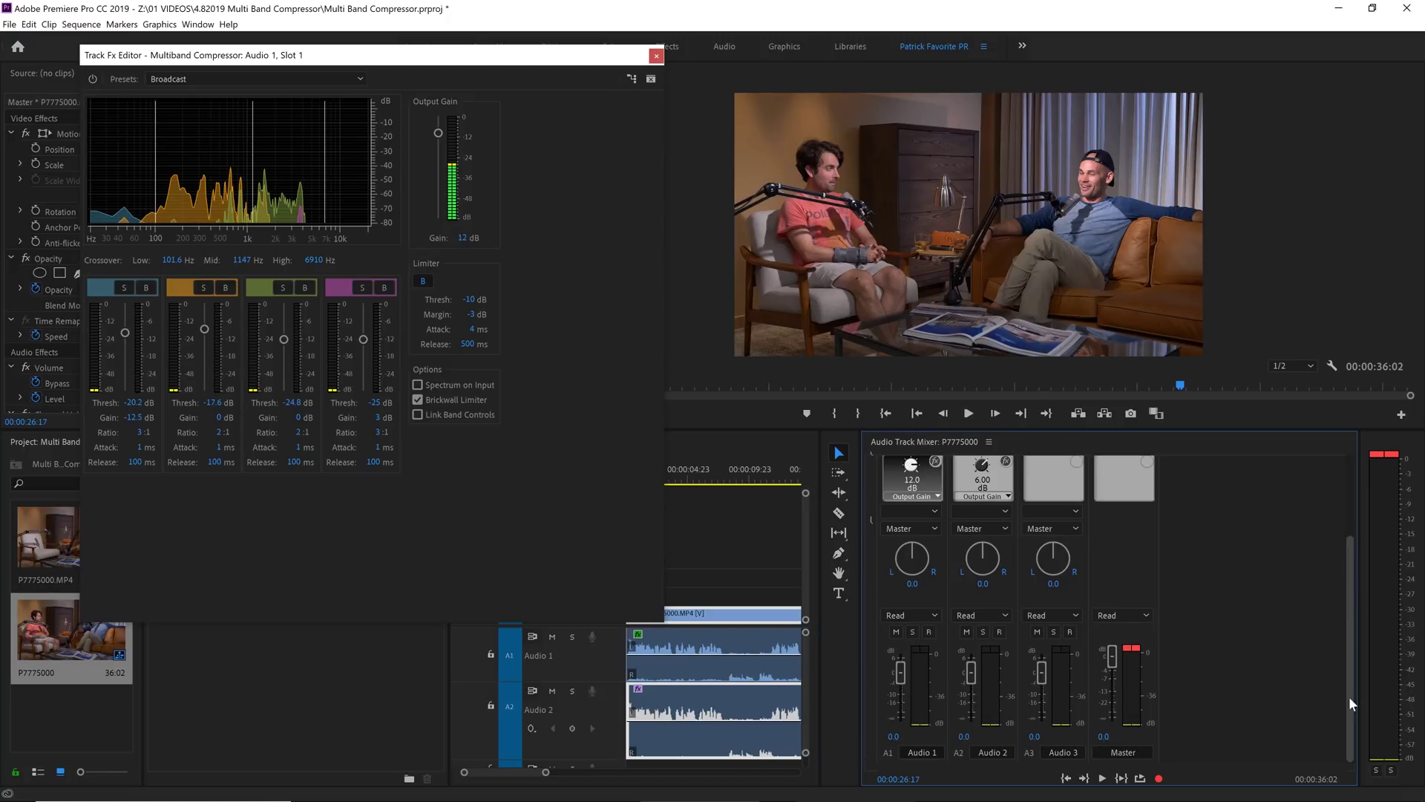
pyautogui.moveTo(1355, 642); pyautogui.dragTo(1352, 444)
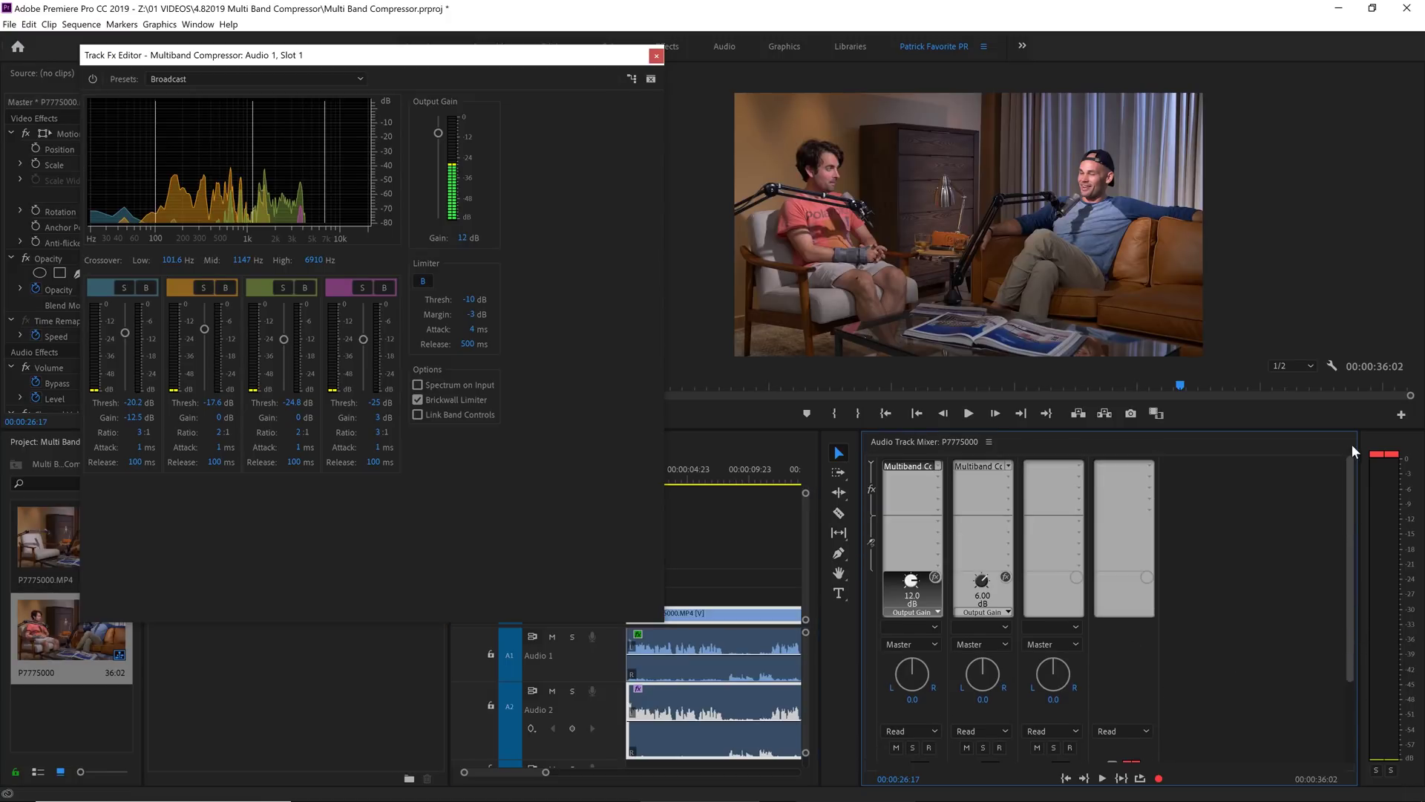
pyautogui.click(1149, 465)
pyautogui.moveTo(1154, 502)
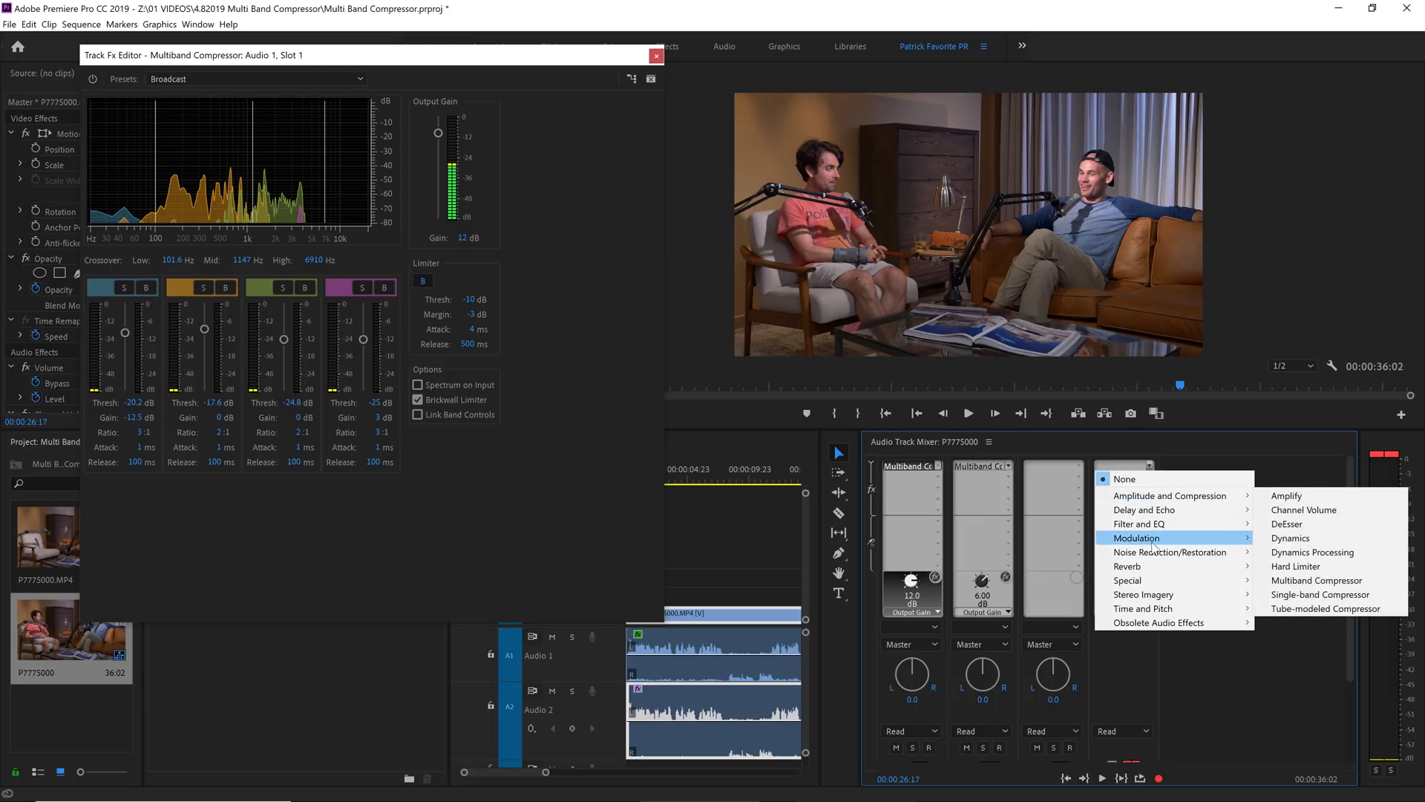
pyautogui.moveTo(1153, 555)
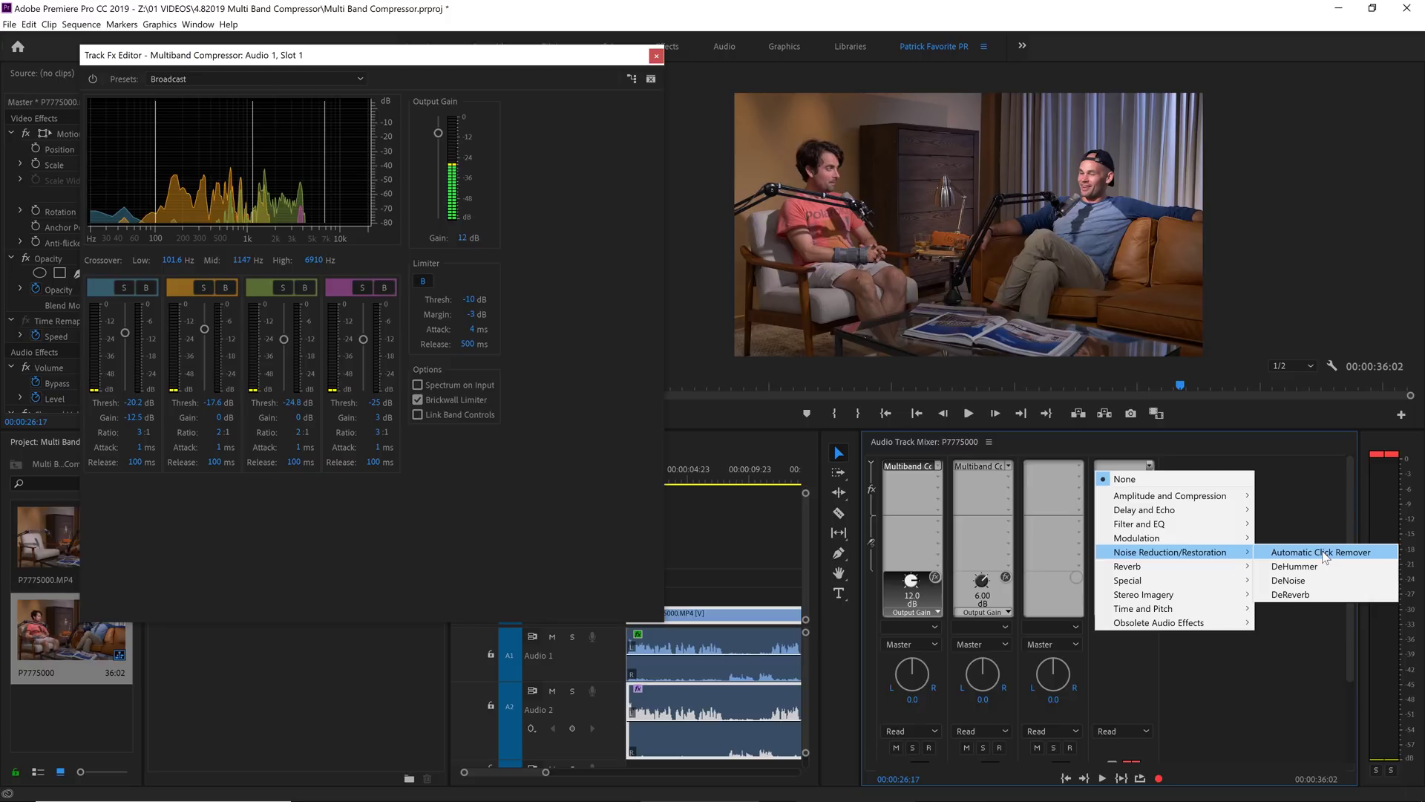
pyautogui.click(1292, 581)
# Keep DeNoise's (Default) preset, close its editor, and return the playhead to about six seconds
pyautogui.click(349, 80)
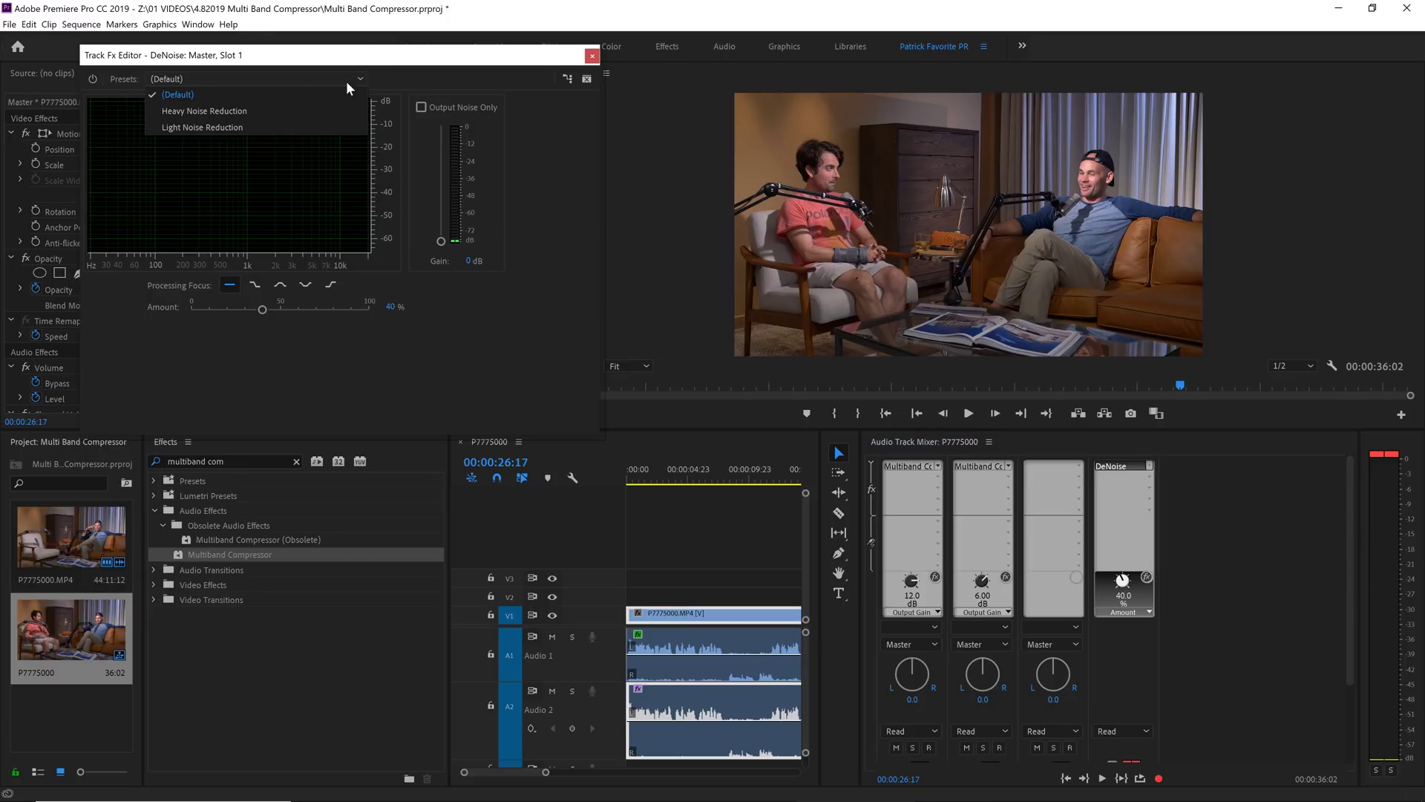
pyautogui.click(349, 92)
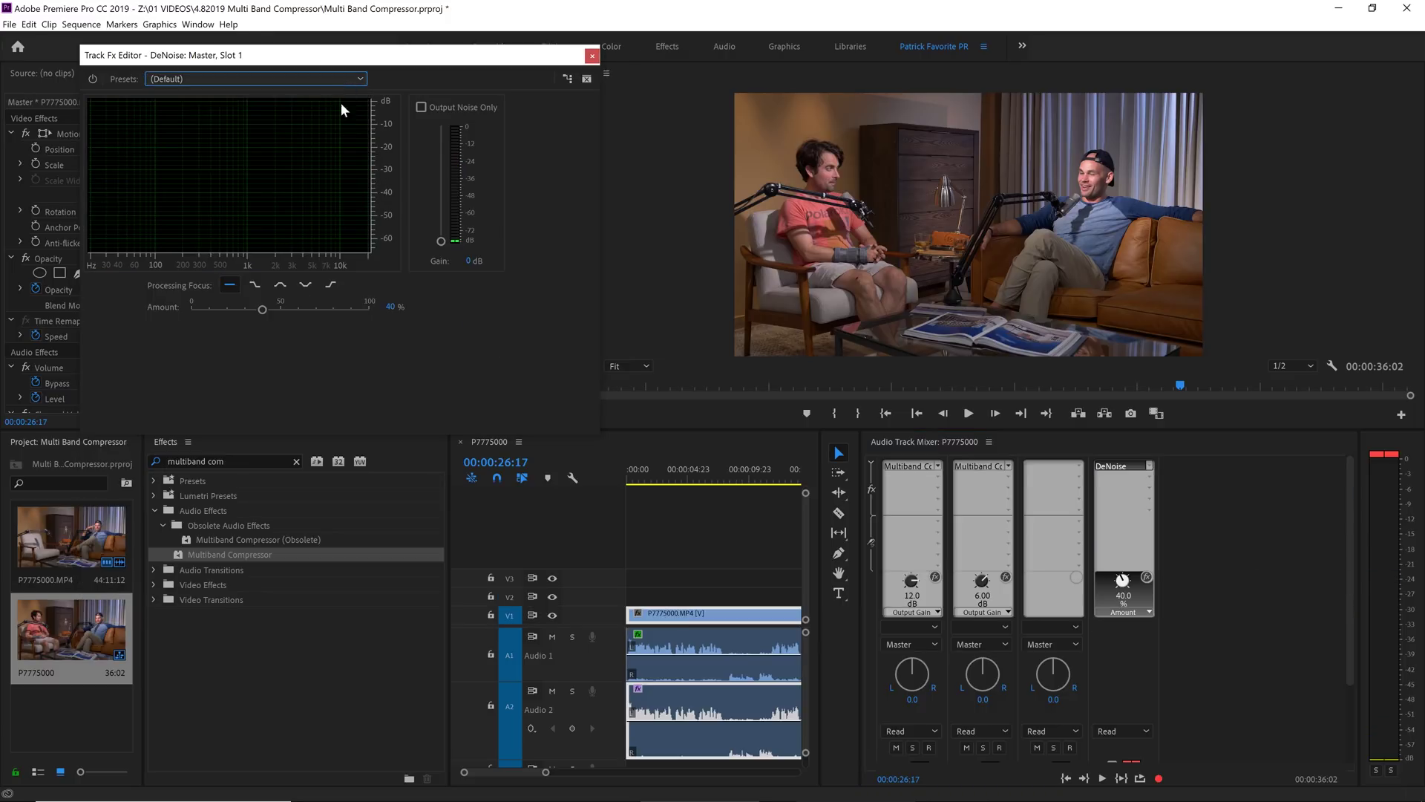
pyautogui.click(593, 57)
pyautogui.click(704, 481)
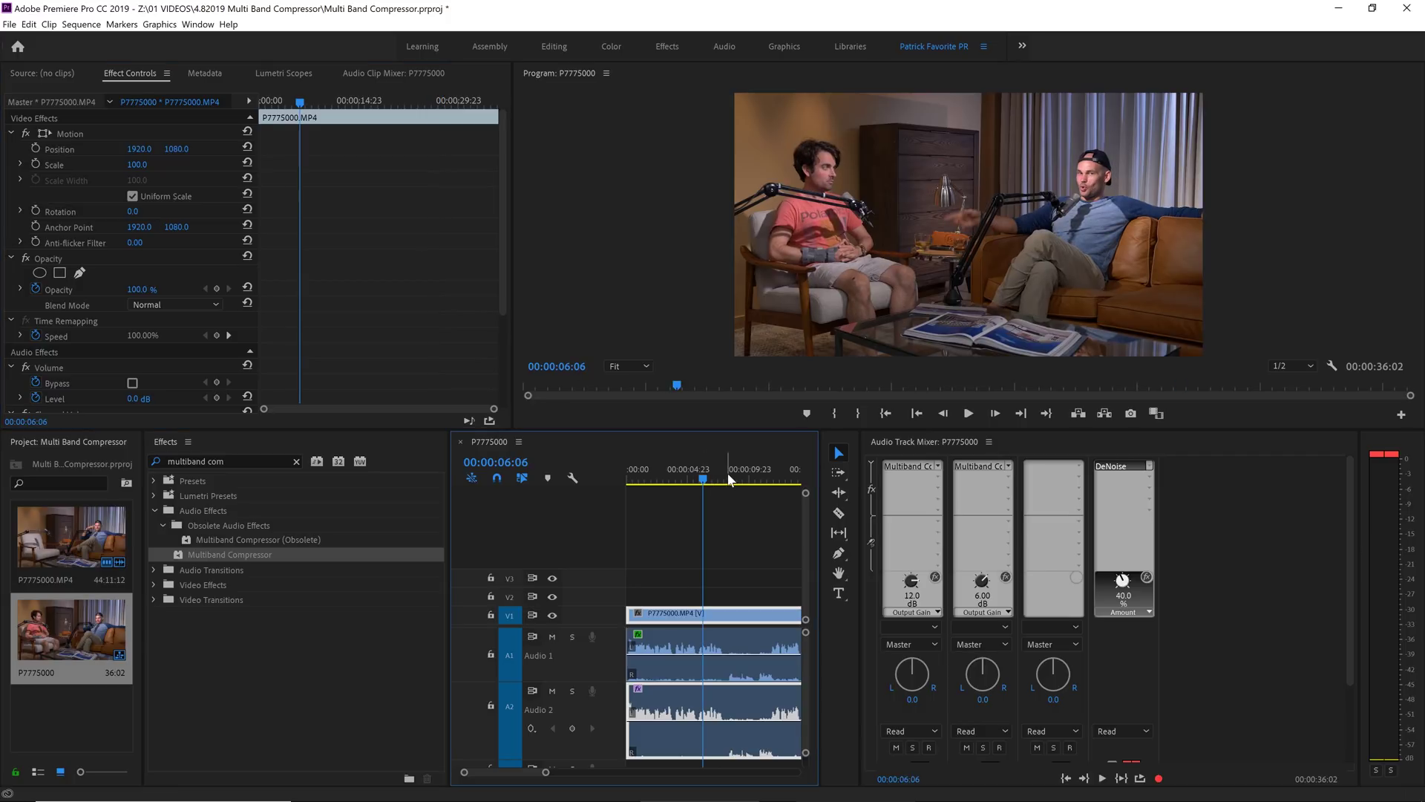
pyautogui.press('space')
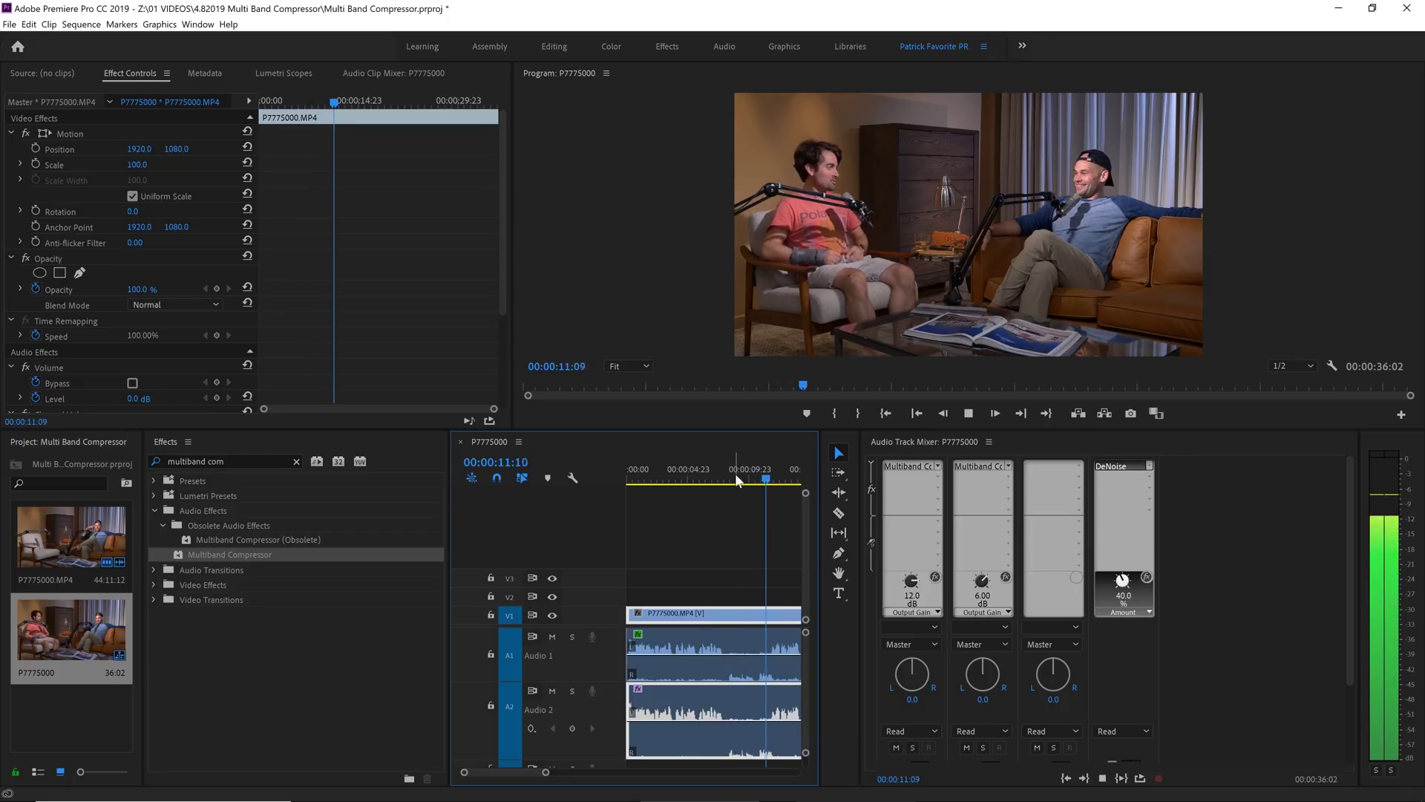
pyautogui.click(728, 475)
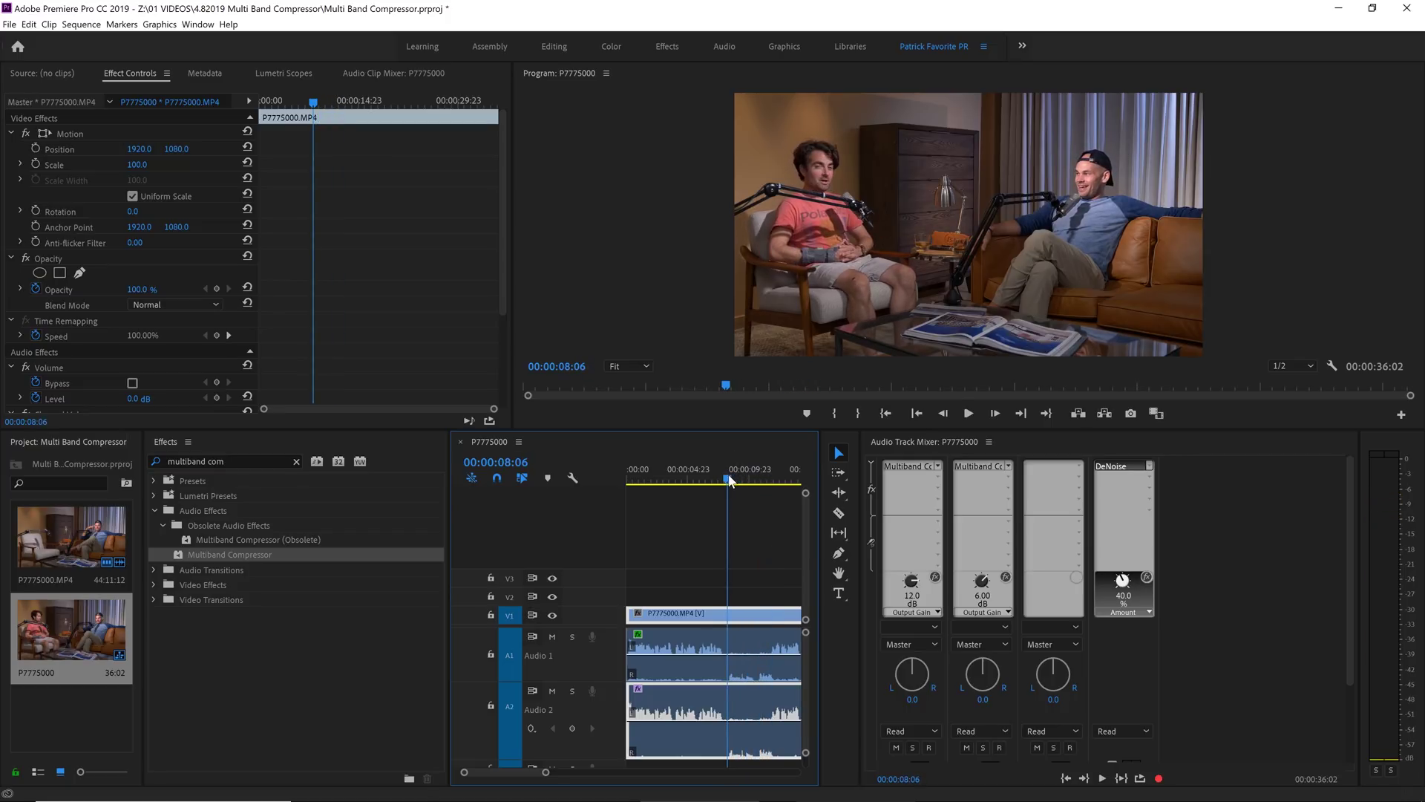
pyautogui.click(1147, 577)
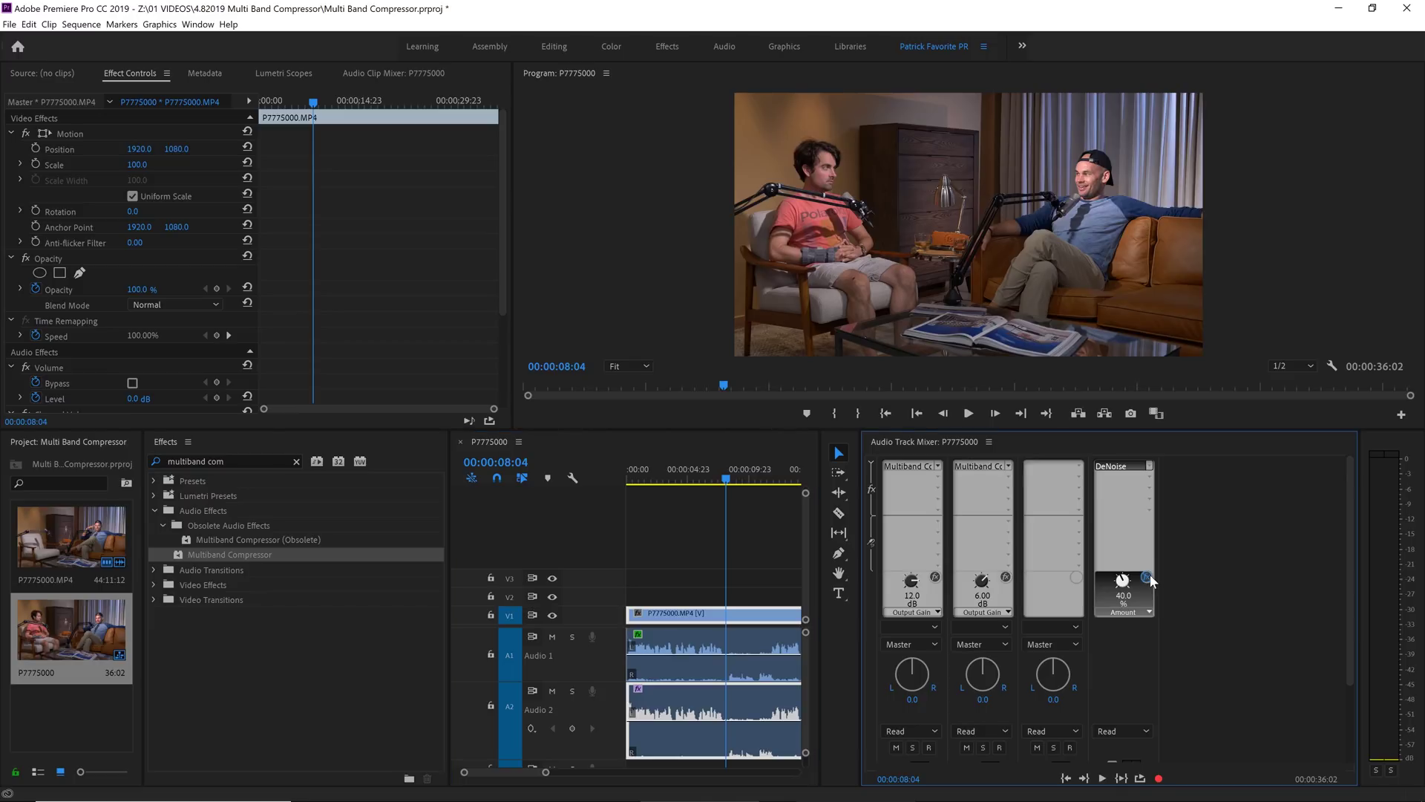
pyautogui.press('space')
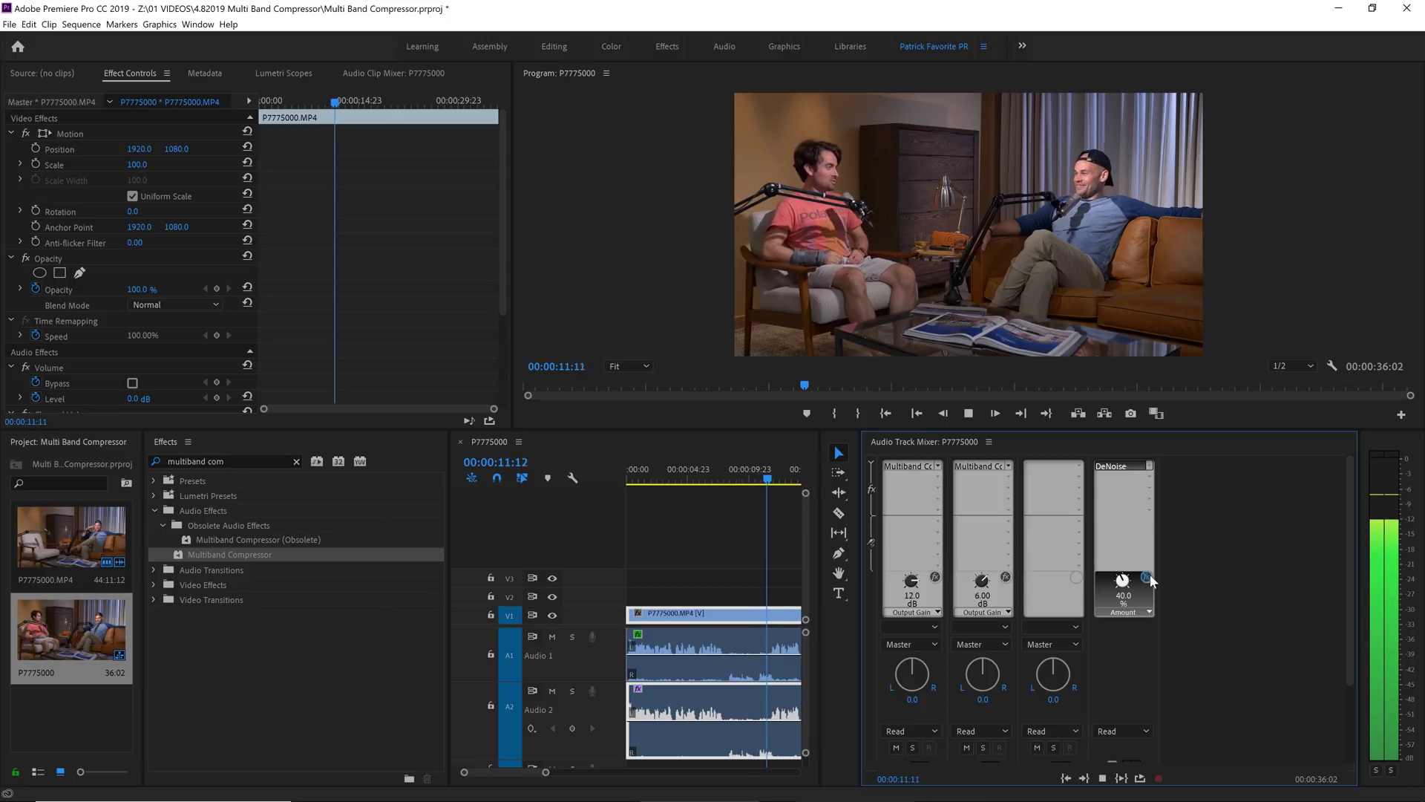
pyautogui.click(724, 476)
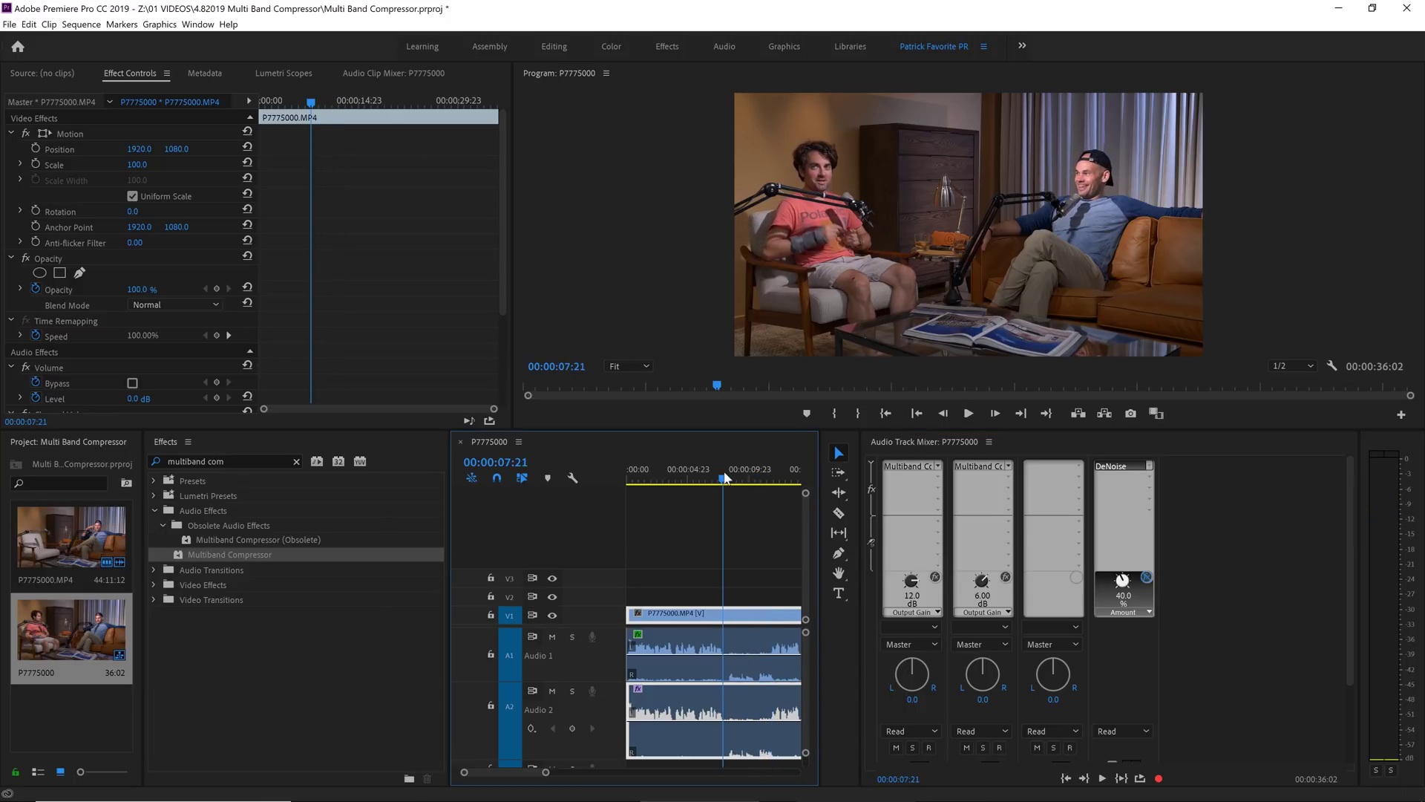
pyautogui.click(1147, 579)
pyautogui.press('space')
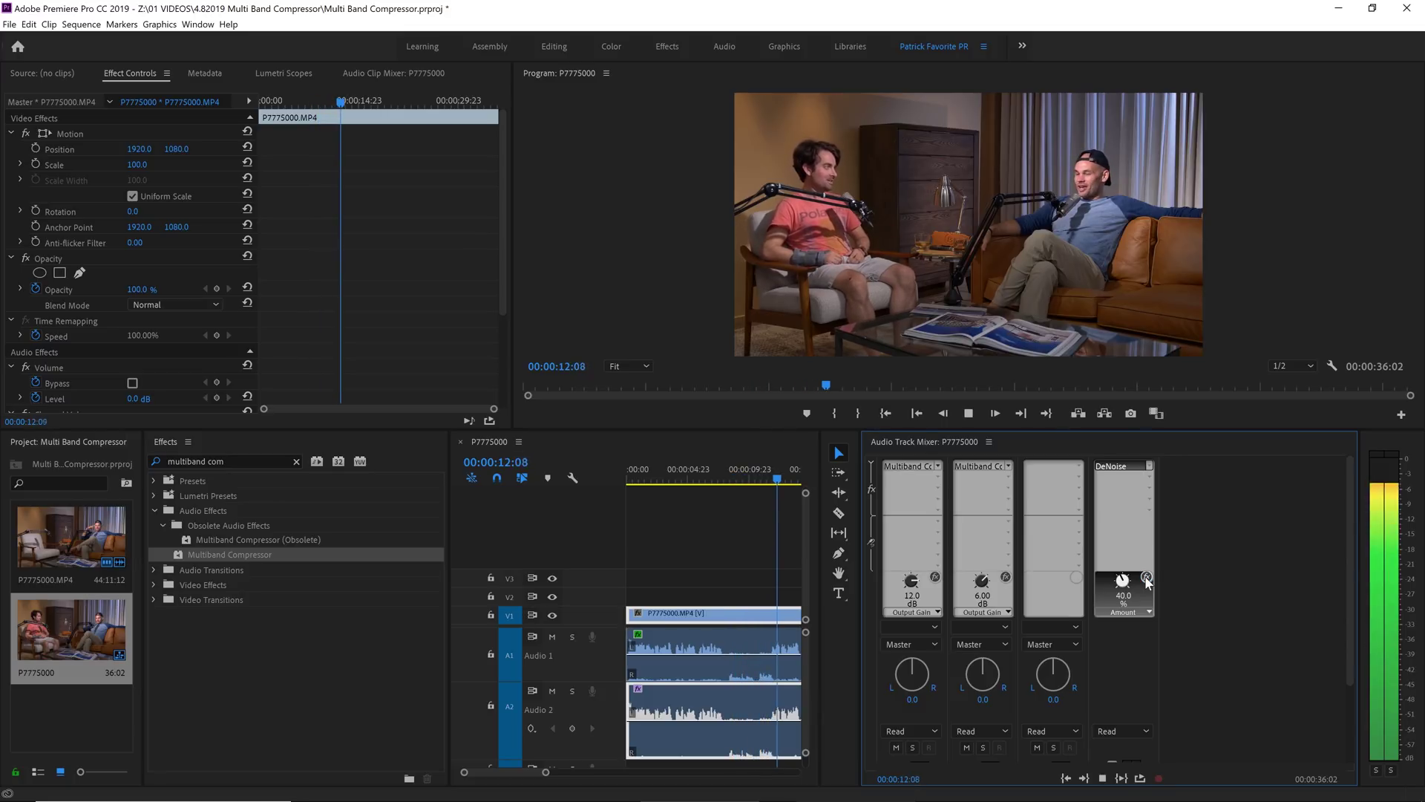
pyautogui.press('space')
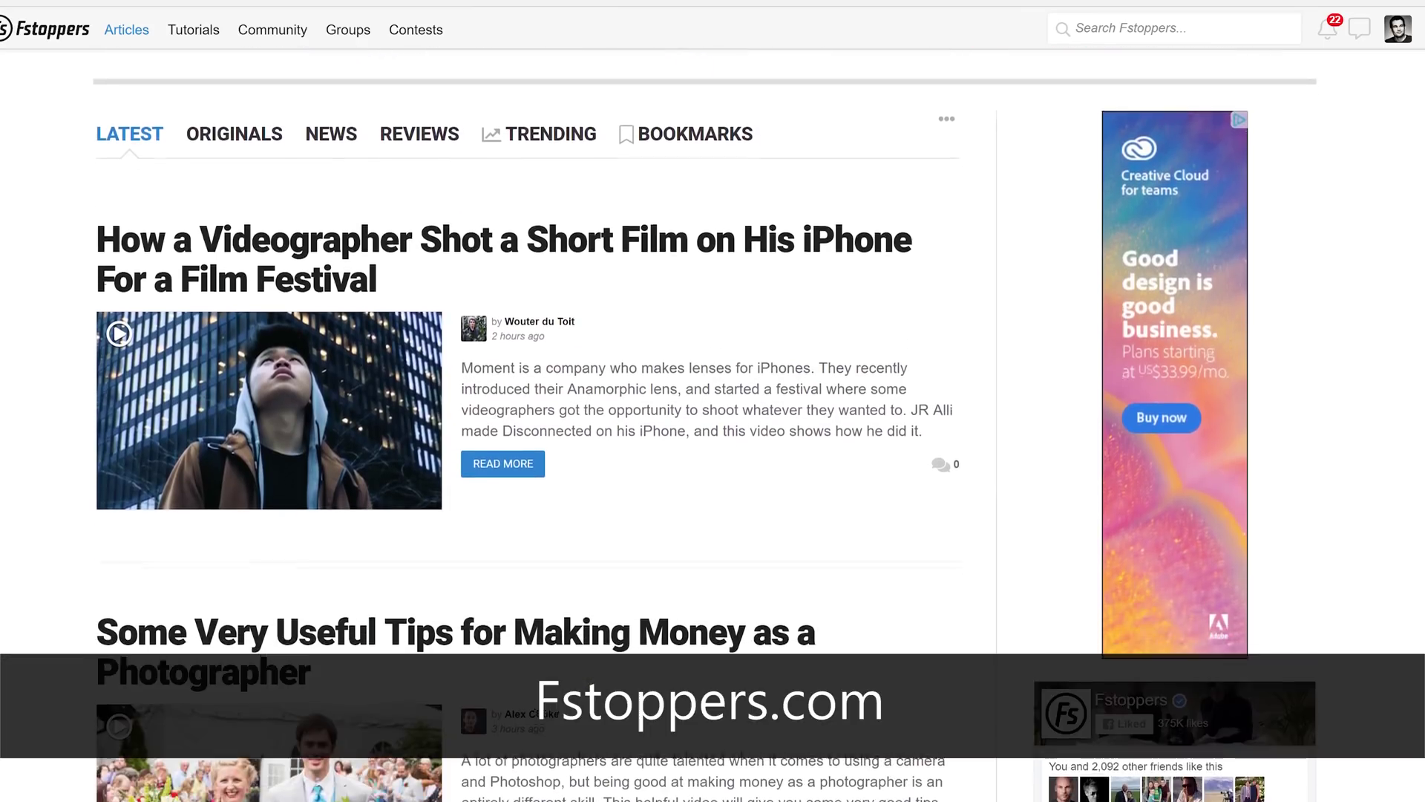
pyautogui.scroll(-2, 705, 423)
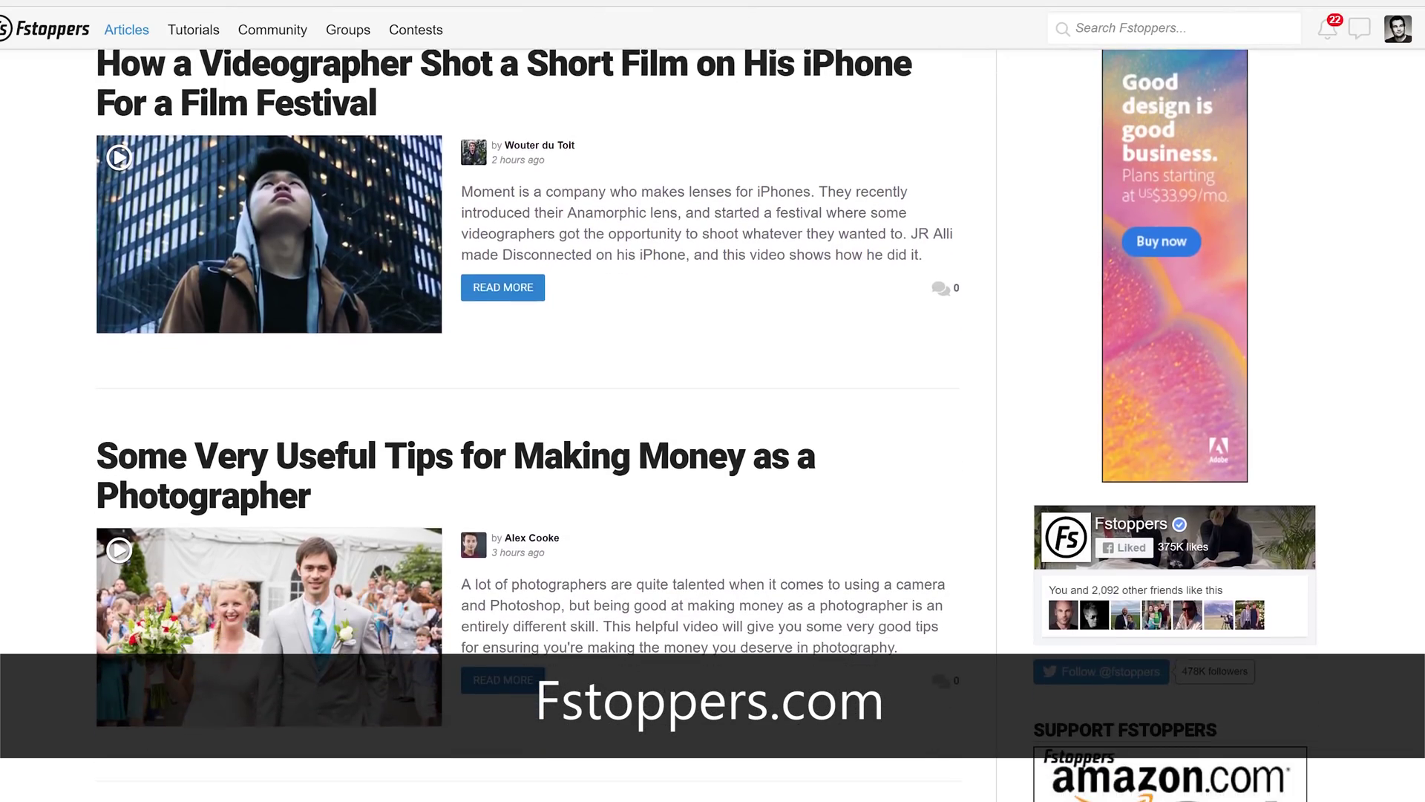